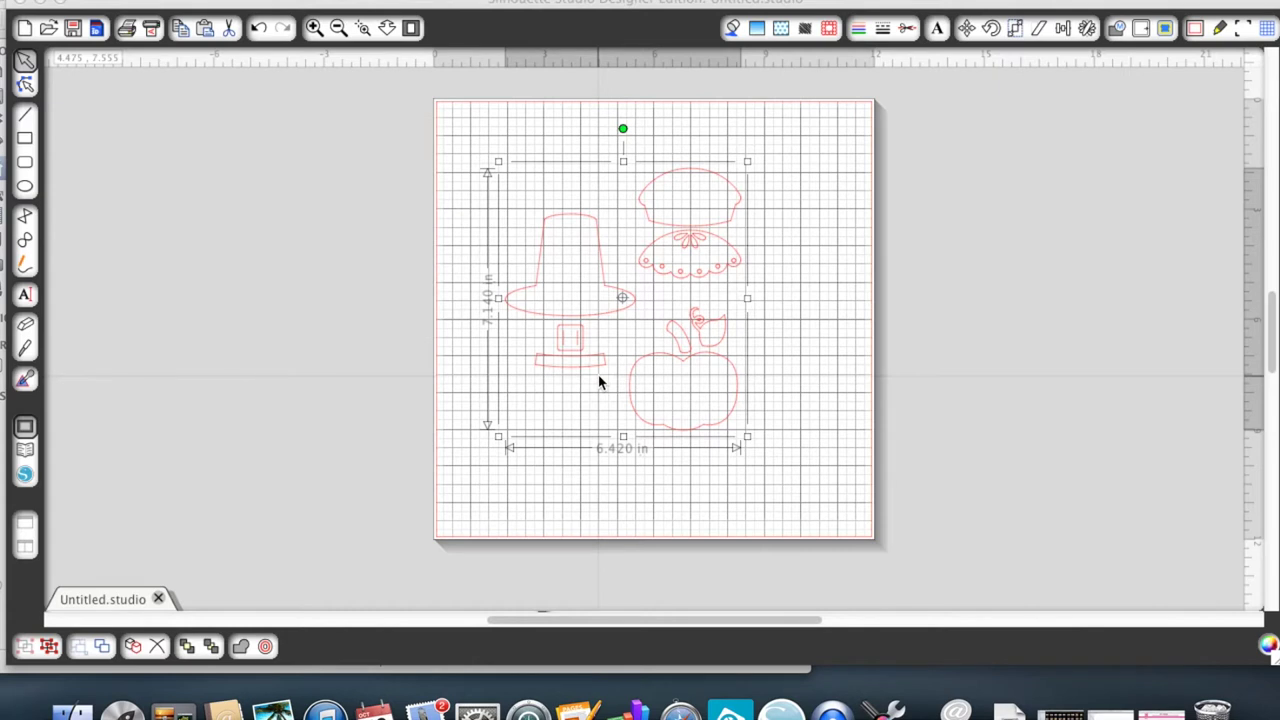
- Ungroup the designs and delete the hat, its band and the pie top
right_click(635, 412)
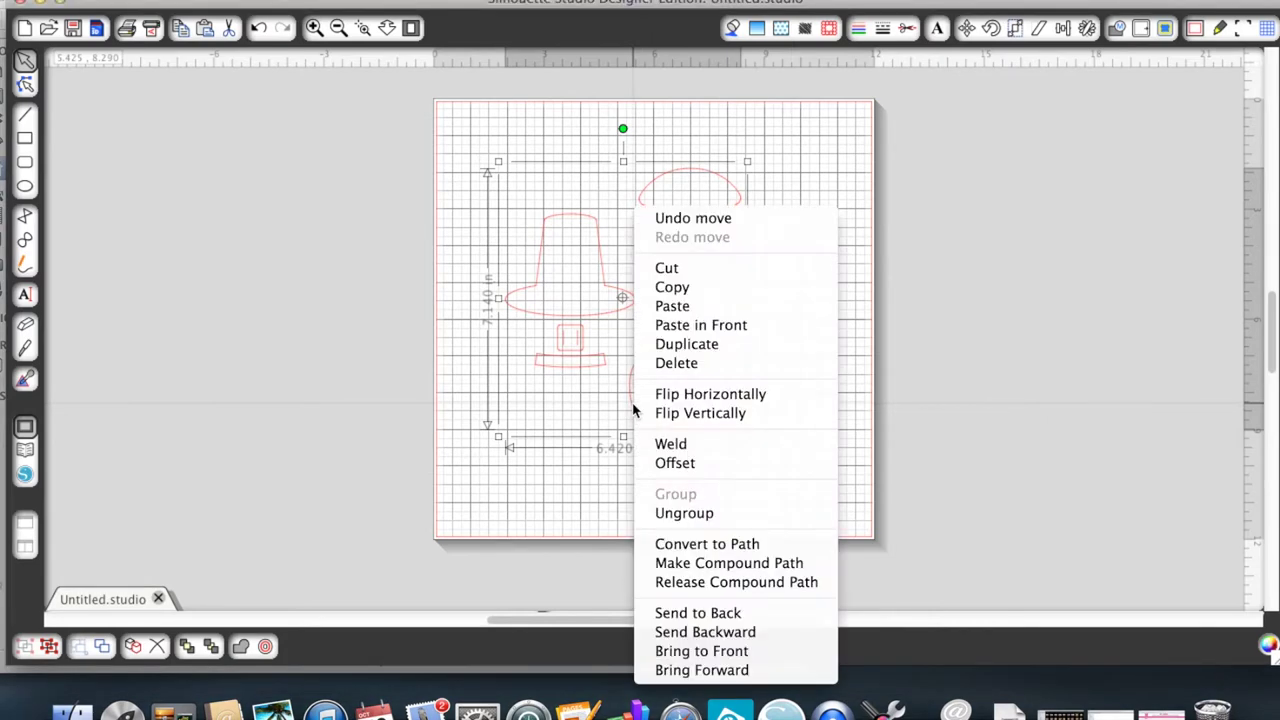
left_click(688, 511)
left_click(777, 465)
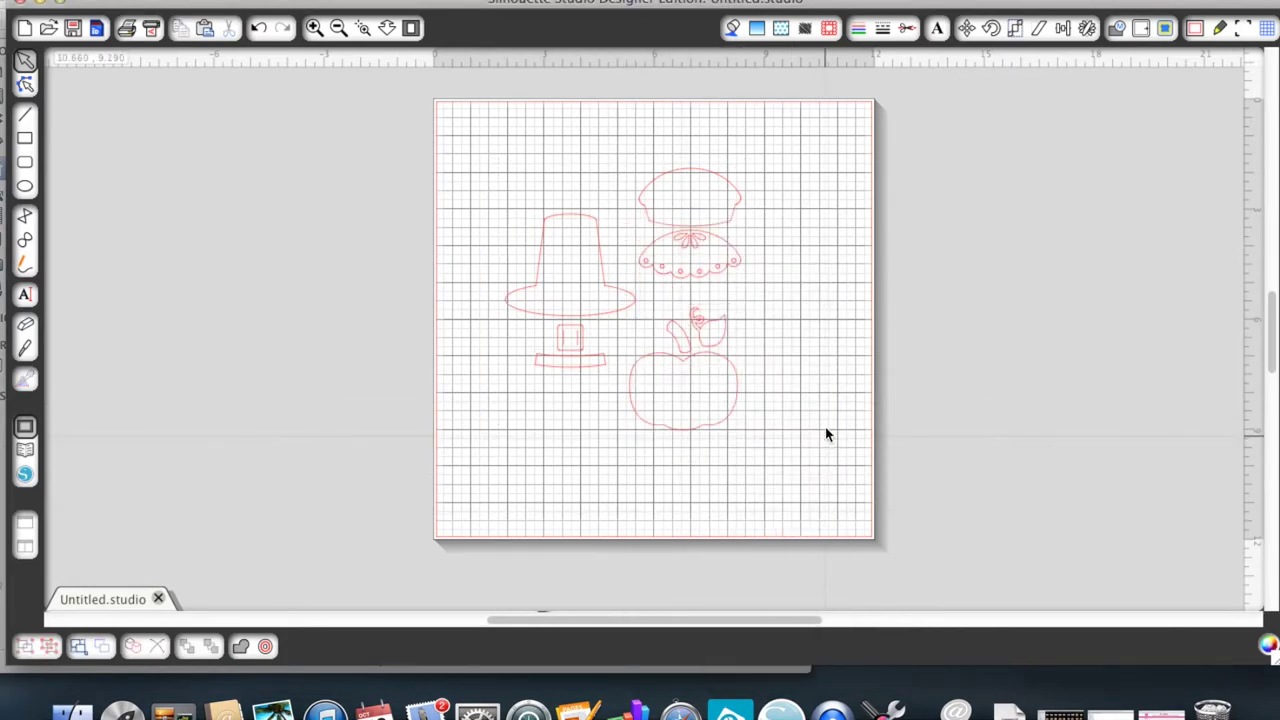
left_click_drag(482, 157, 647, 400)
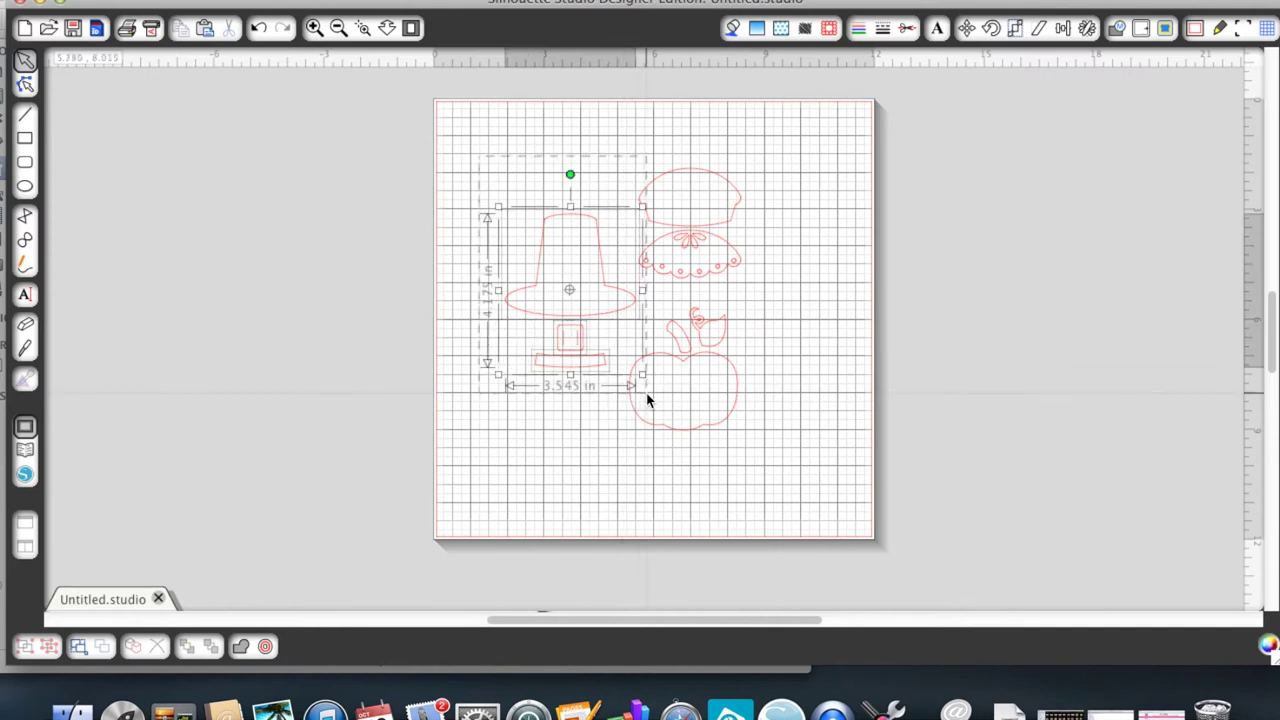
key("Delete")
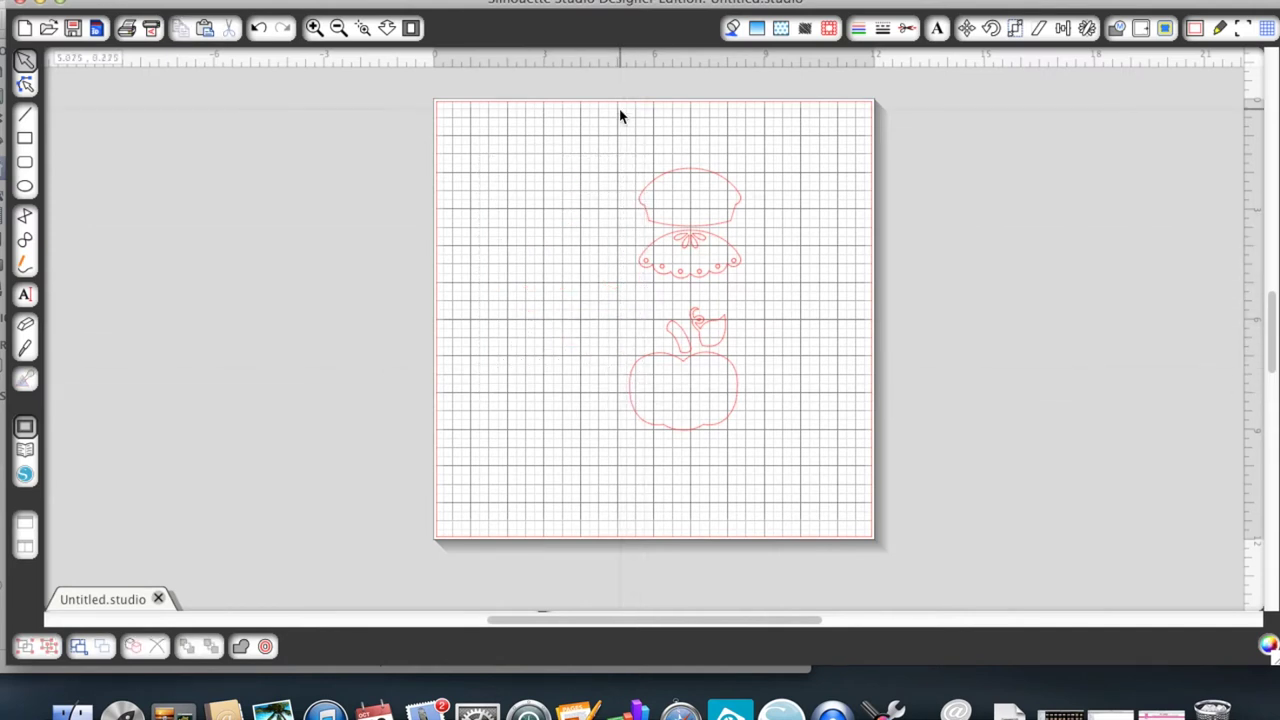
left_click_drag(602, 114, 778, 281)
key("Delete")
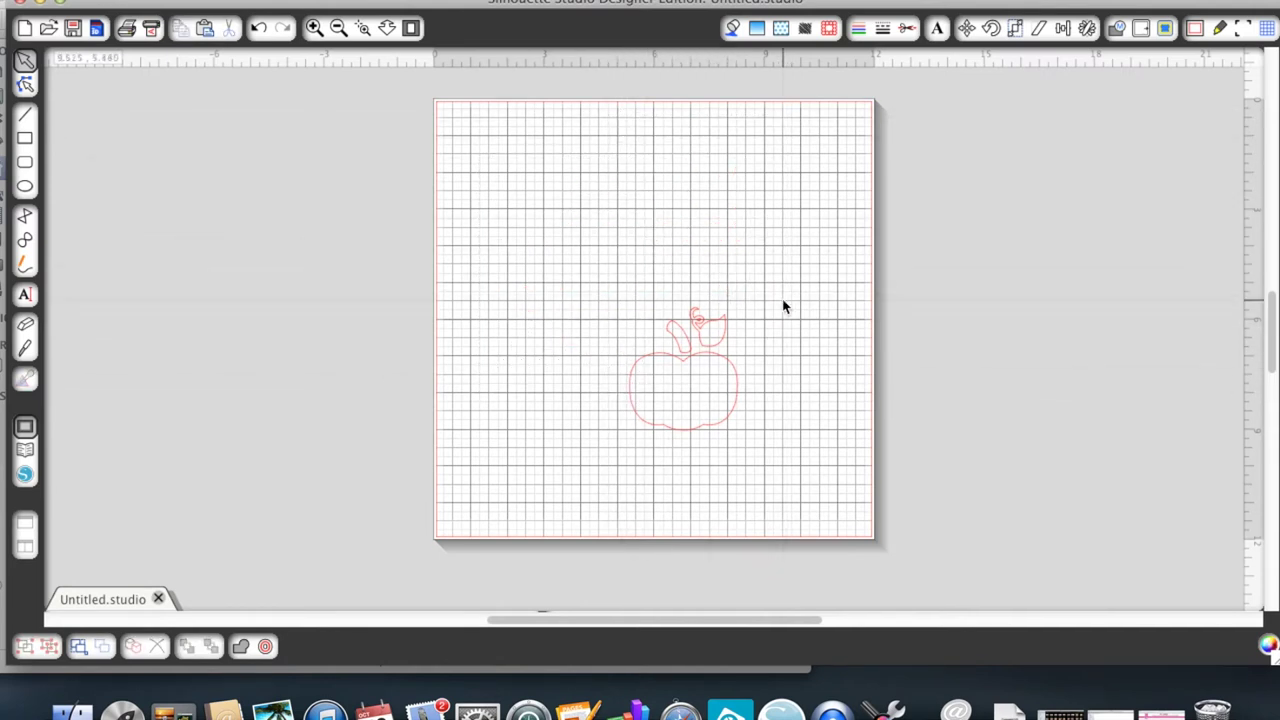
- Enlarge the apple with its stem and leaf to about 7.630 by 8.650 in on the mat
left_click(717, 360)
left_click_drag(583, 289, 815, 497)
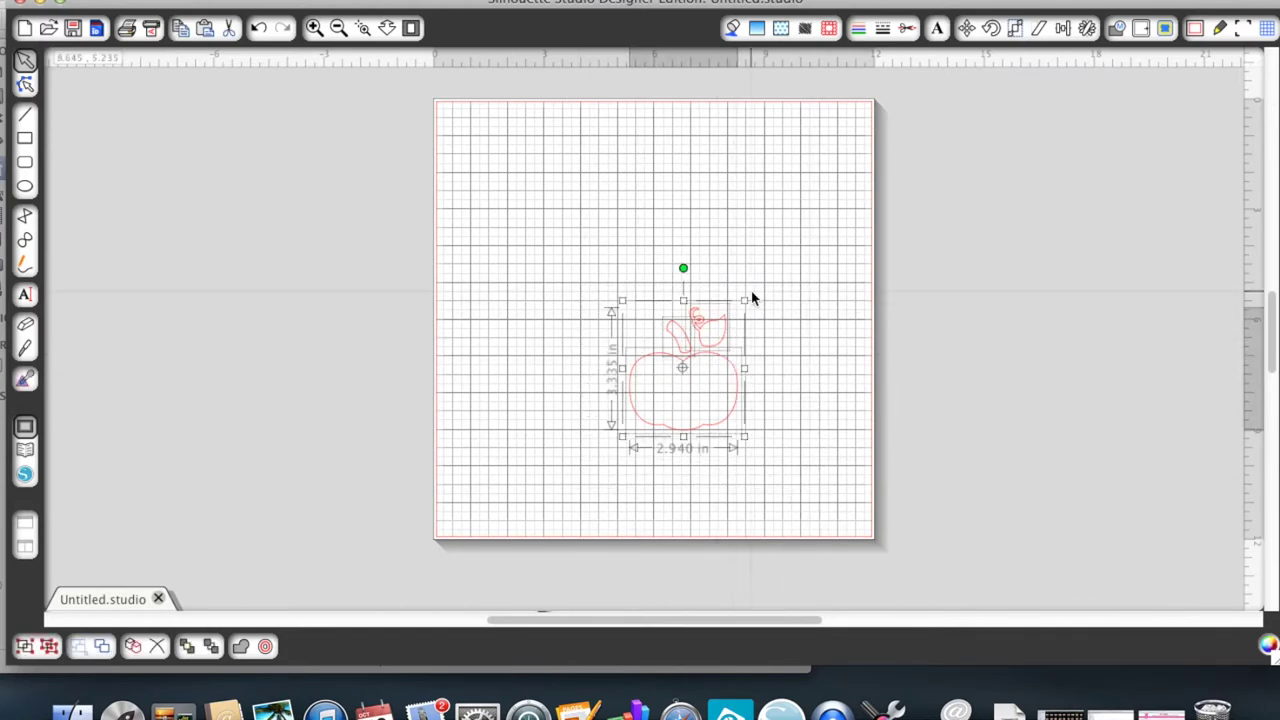
left_click_drag(745, 300, 914, 104)
left_click_drag(803, 240, 687, 292)
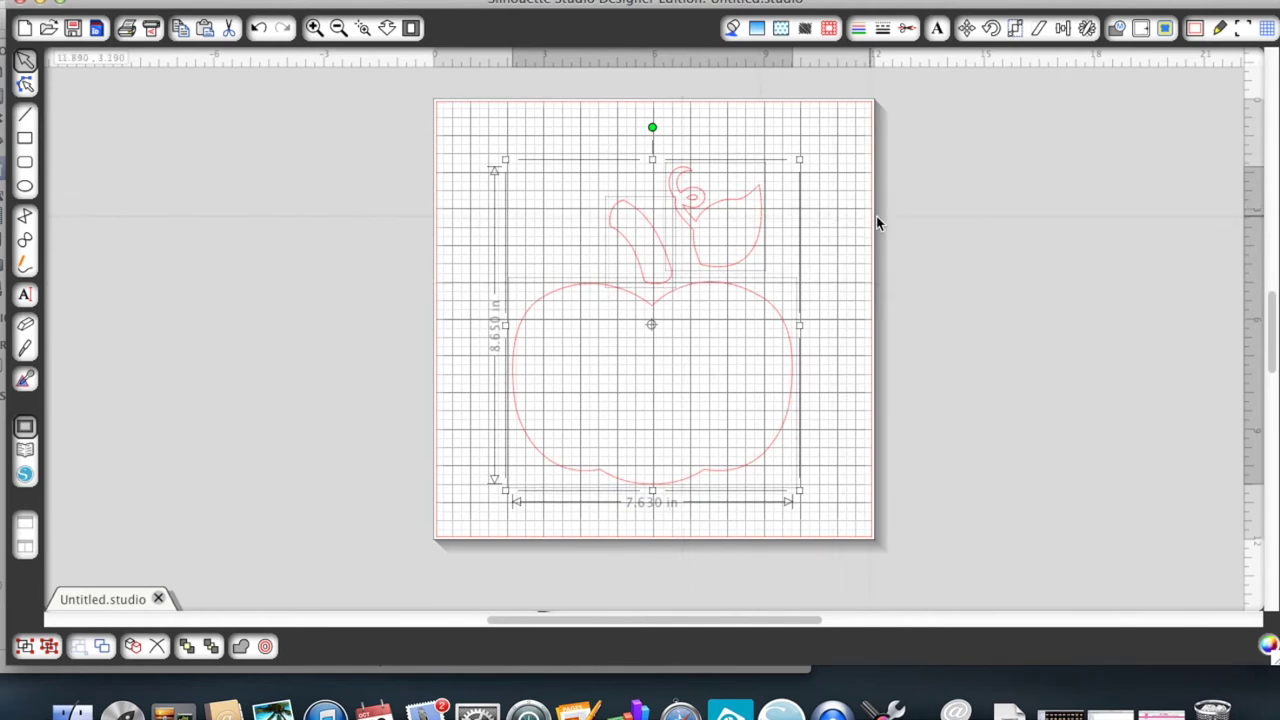
left_click(904, 221)
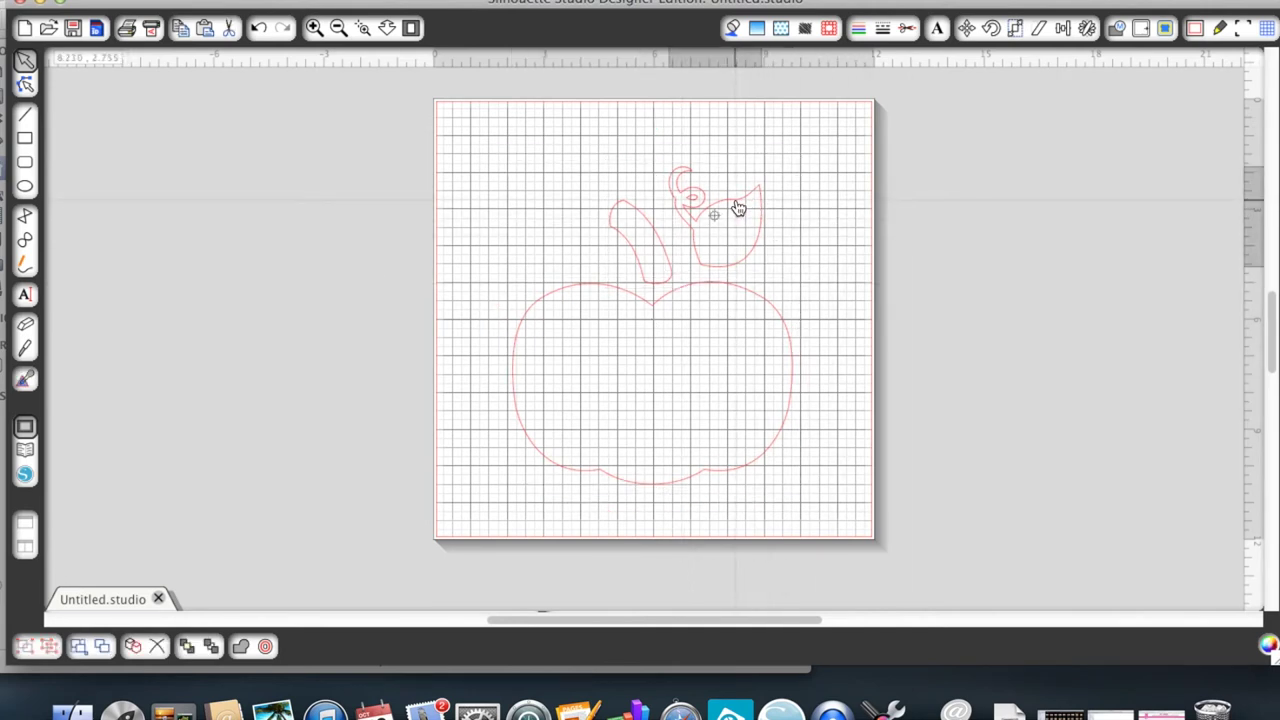
- Move the leaf with its swirl and the stem off the mat to the right
left_click_drag(737, 208, 963, 143)
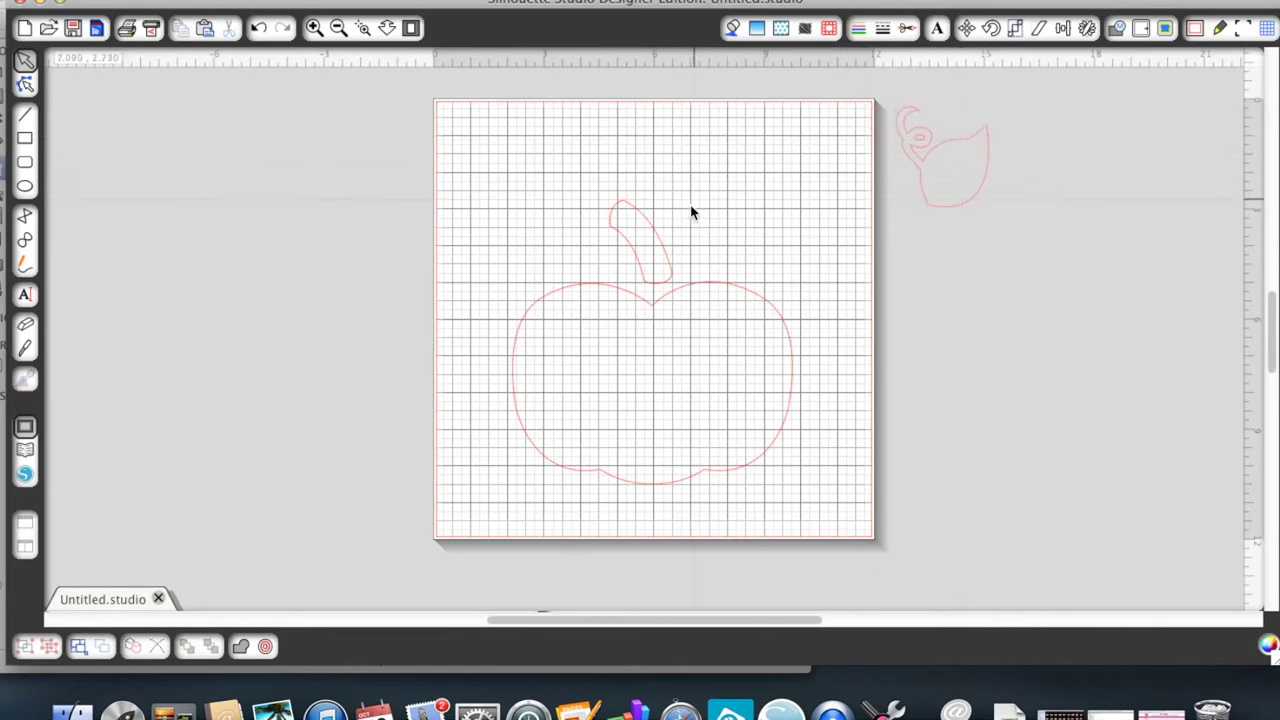
left_click_drag(663, 251, 943, 247)
left_click(943, 246)
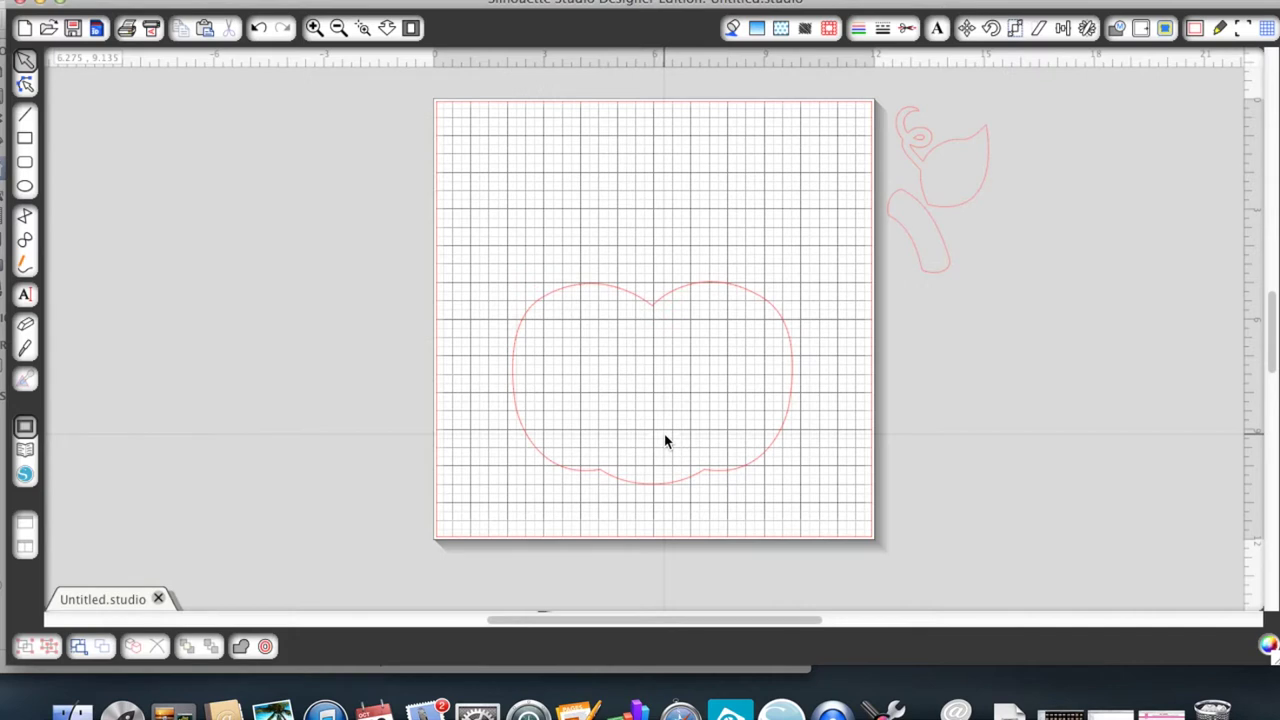
left_click(27, 350)
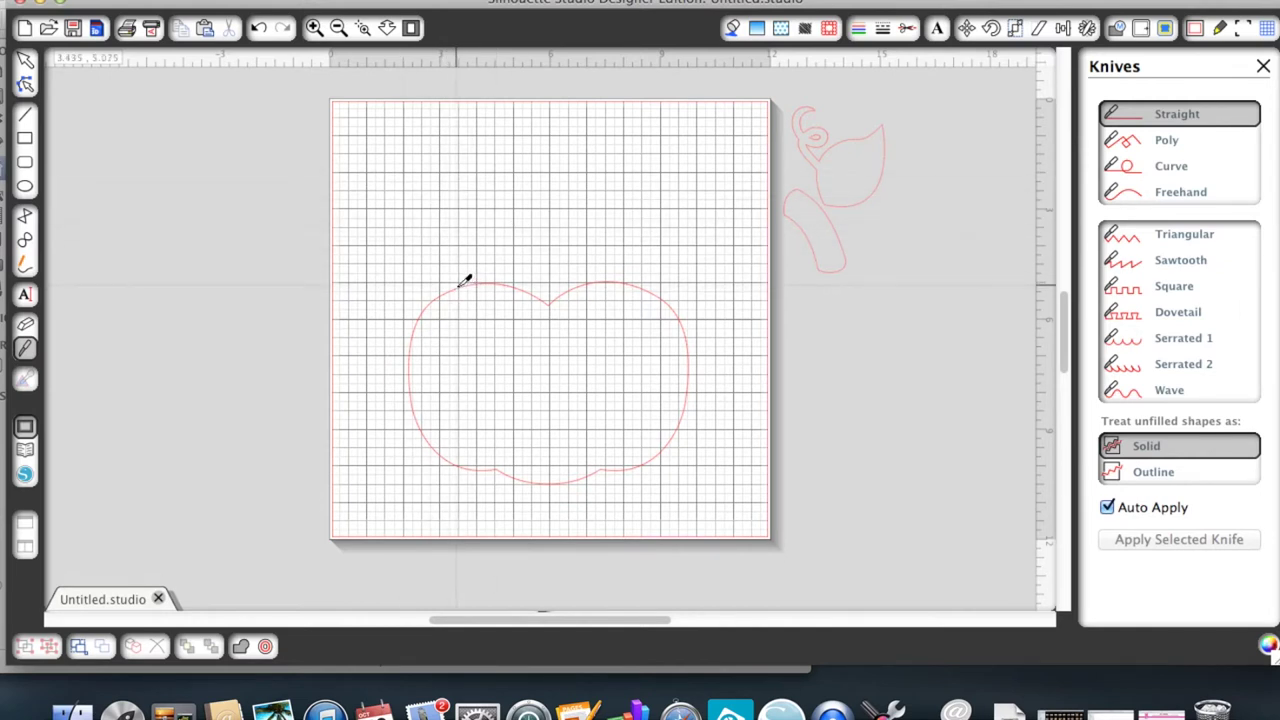
- Knife a vertical cut near the apple's left edge, splitting off a 1.335 by 4.845 in strip
left_click_drag(464, 285, 464, 470)
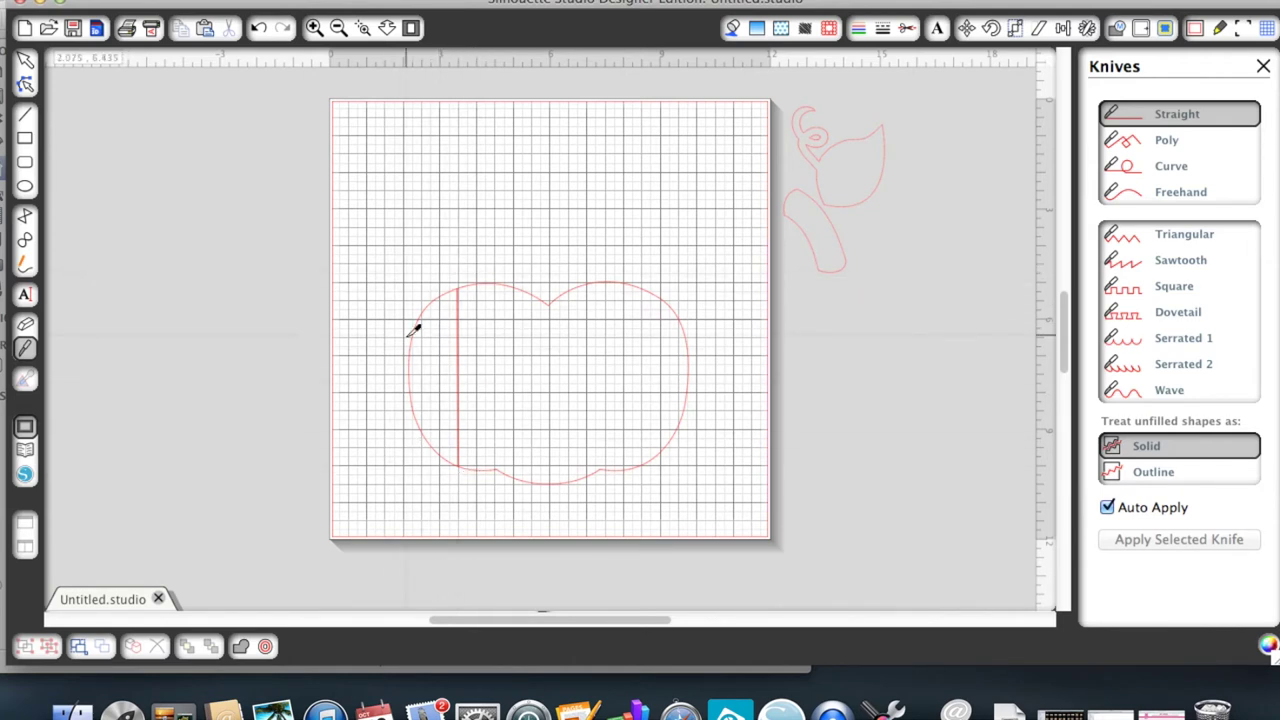
left_click(25, 62)
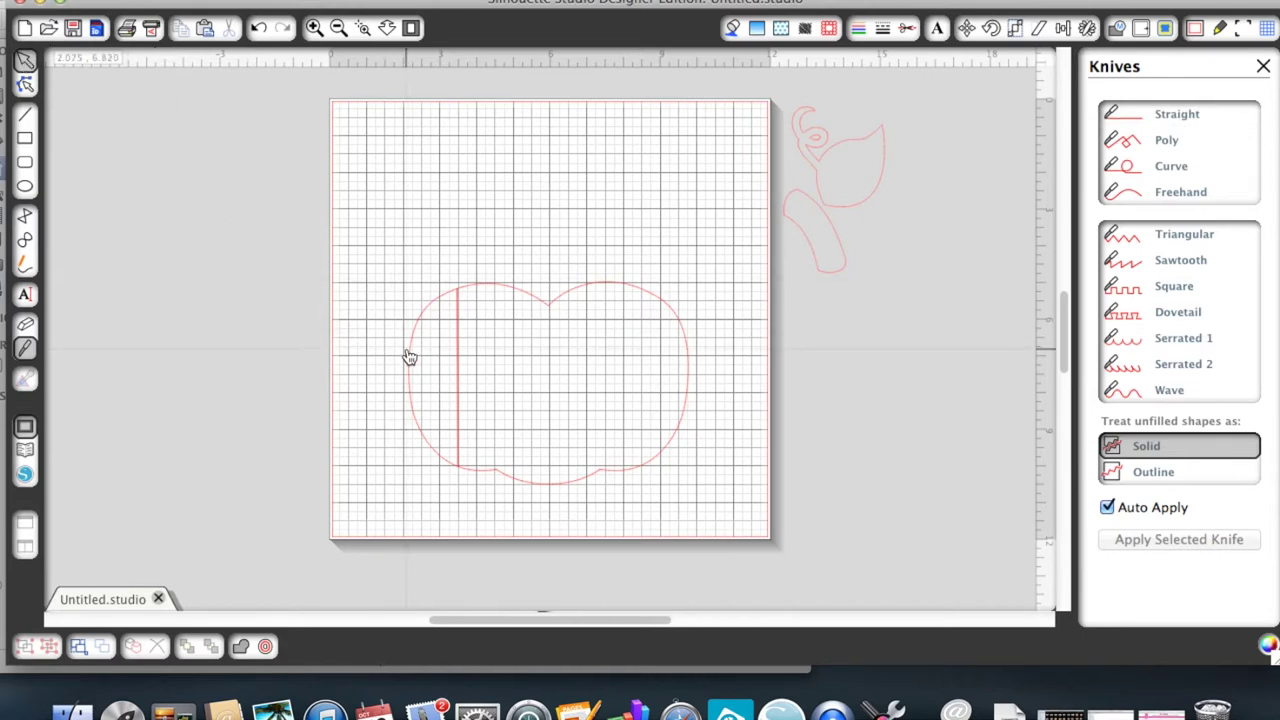
left_click_drag(409, 357, 405, 366)
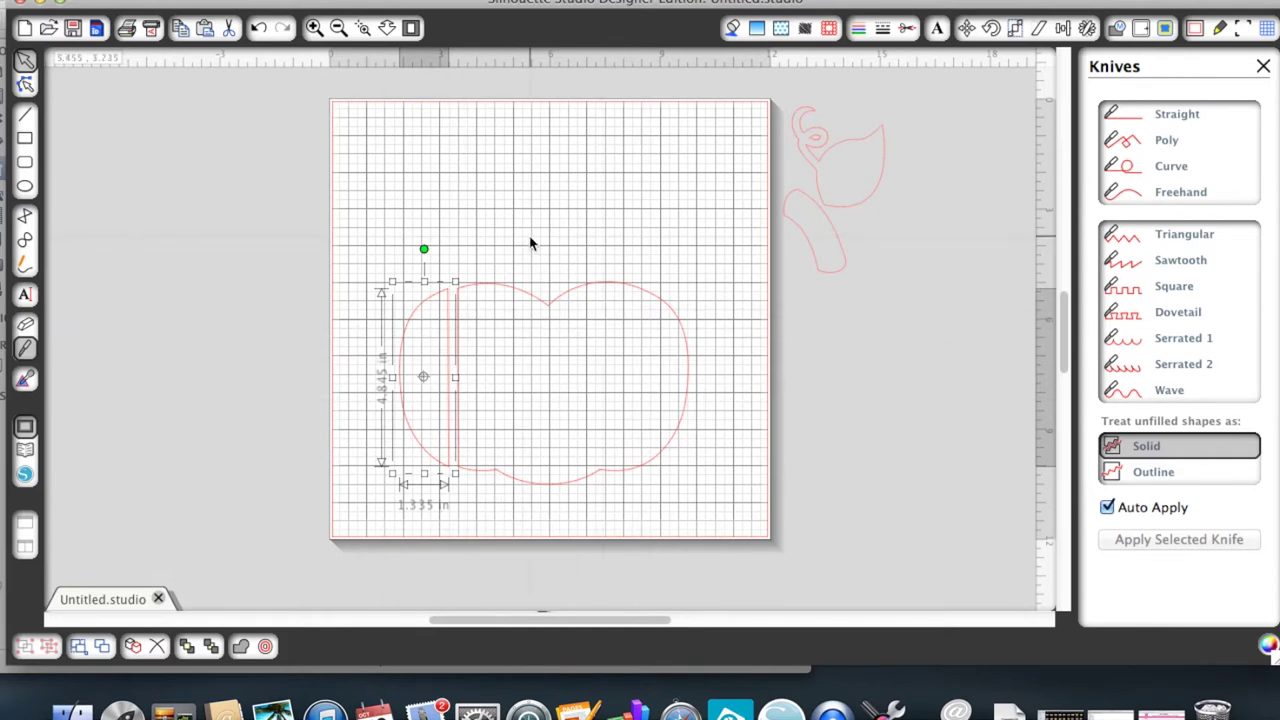
left_click(27, 350)
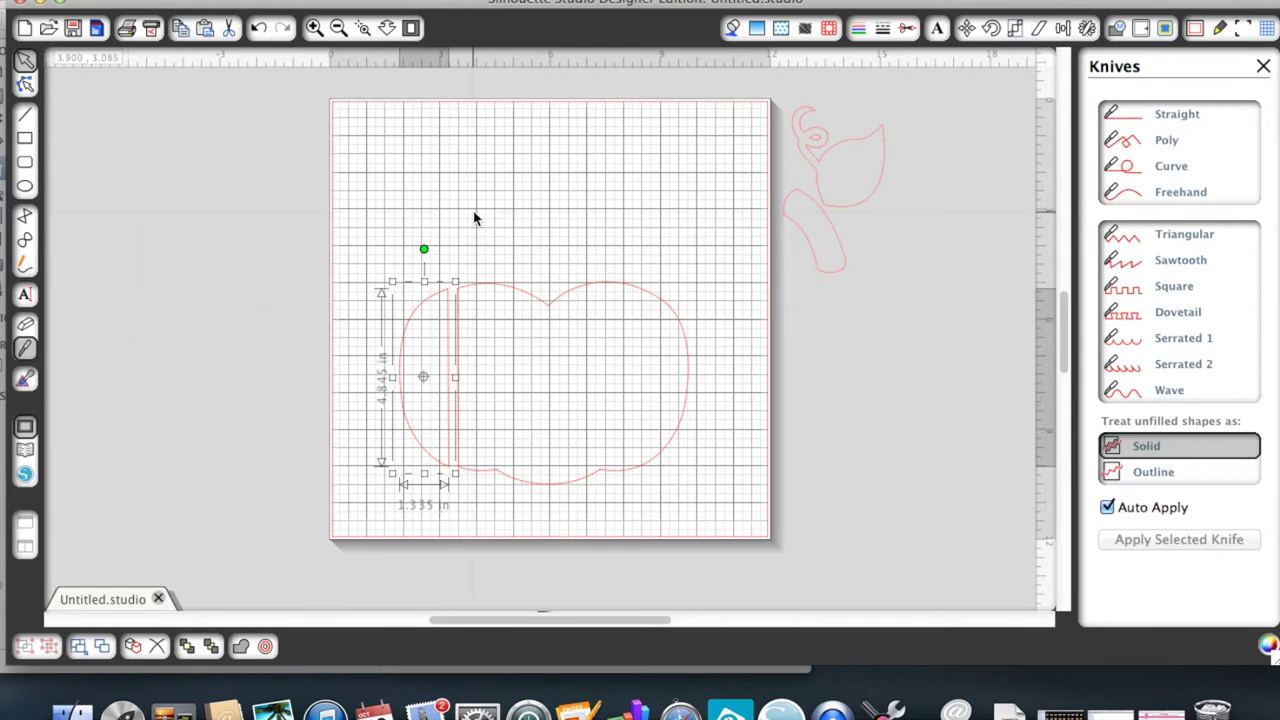
left_click(1263, 68)
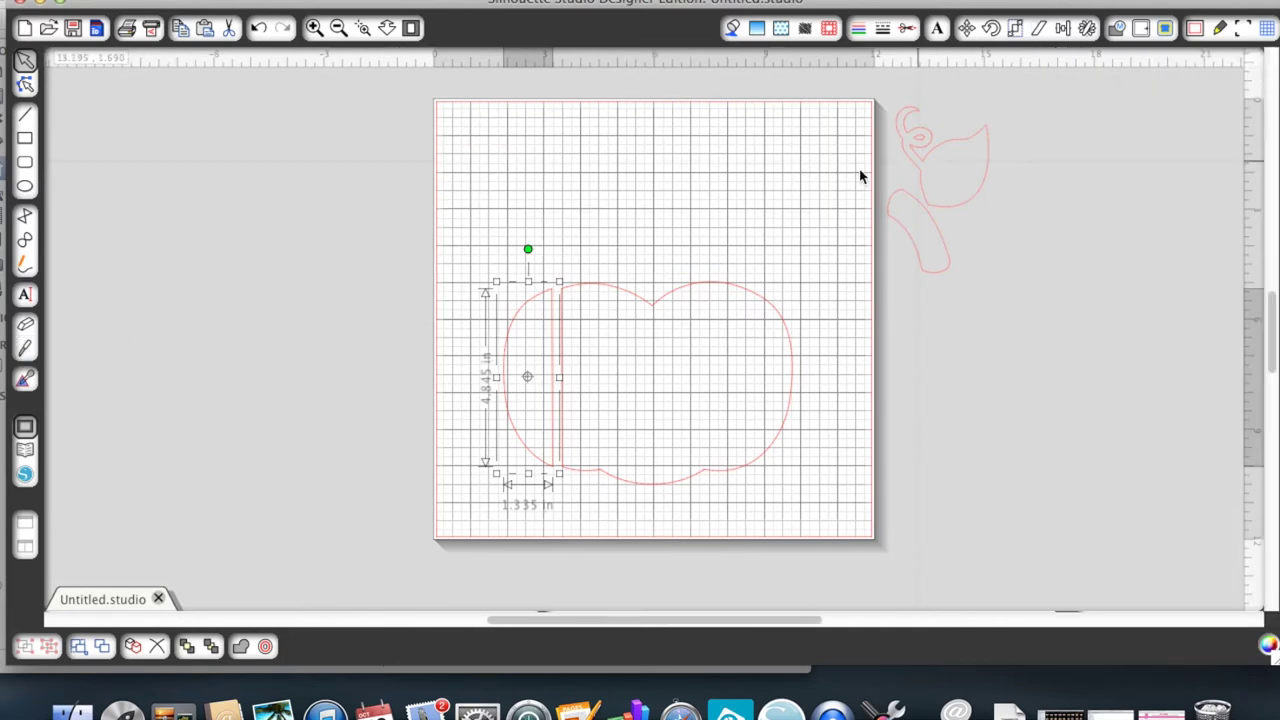
left_click(26, 350)
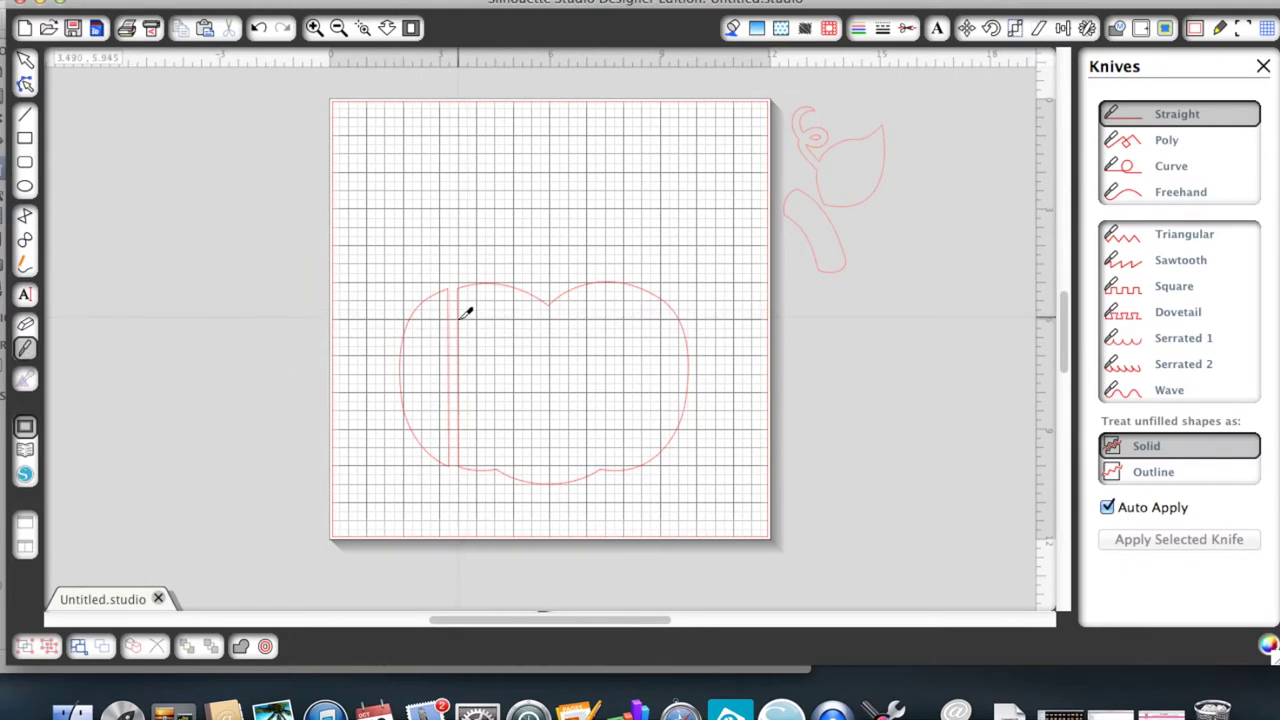
left_click_drag(465, 312, 689, 314)
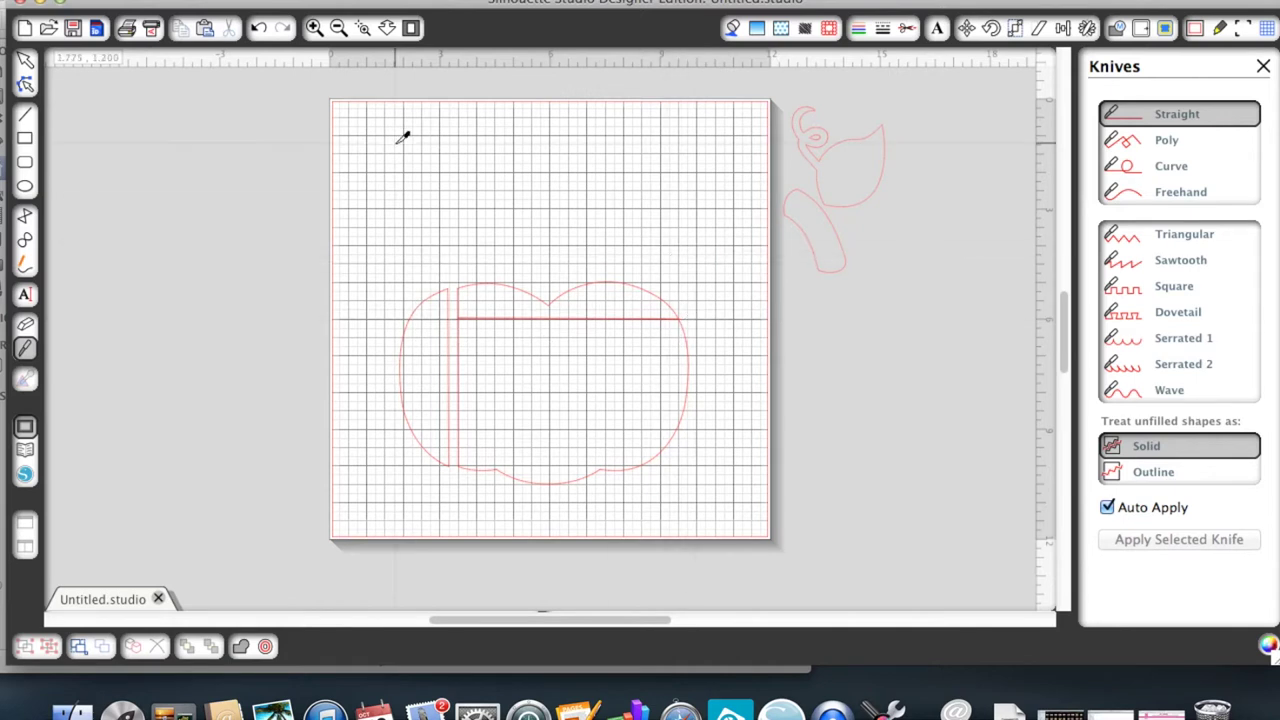
left_click(25, 62)
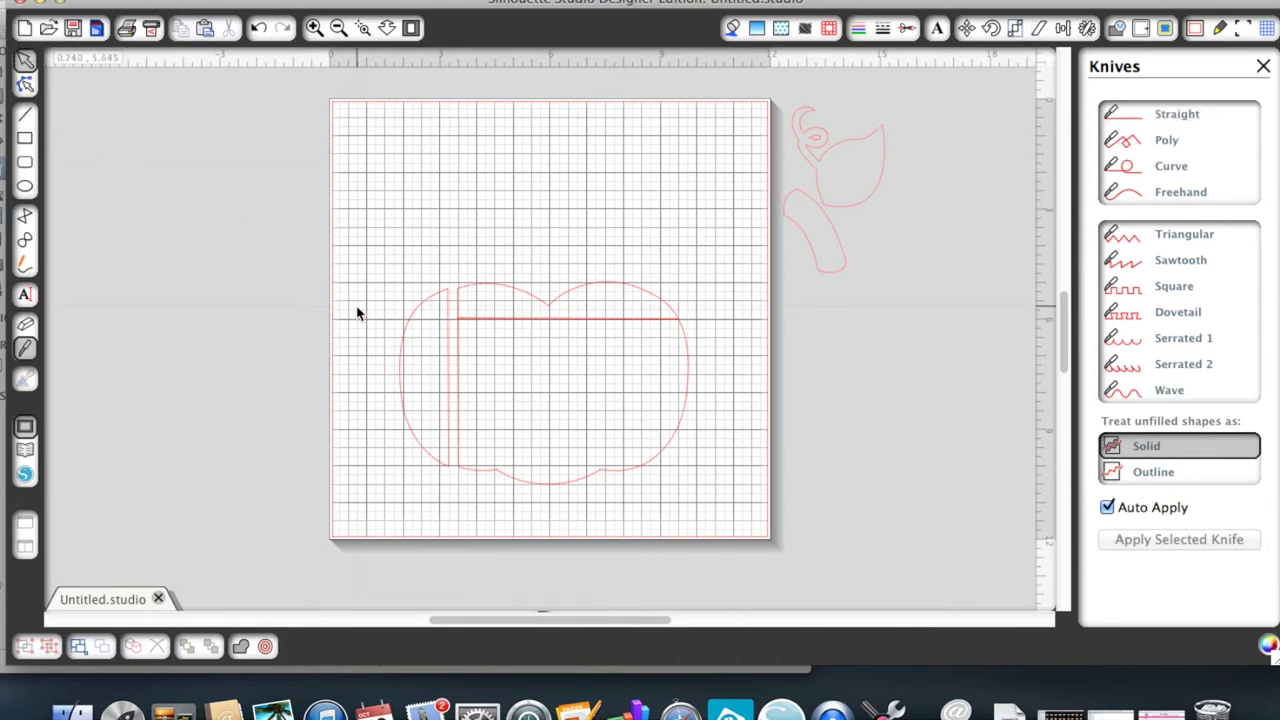
left_click(467, 293)
left_click_drag(467, 293, 466, 285)
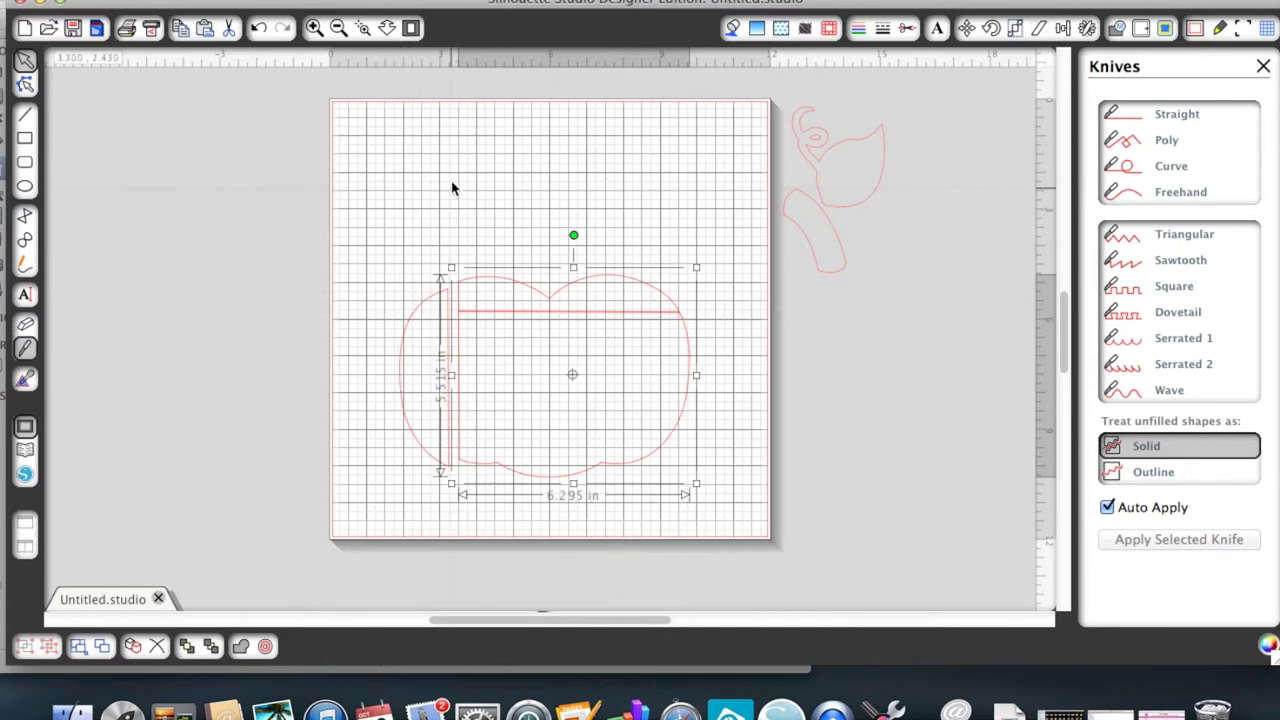
left_click(258, 29)
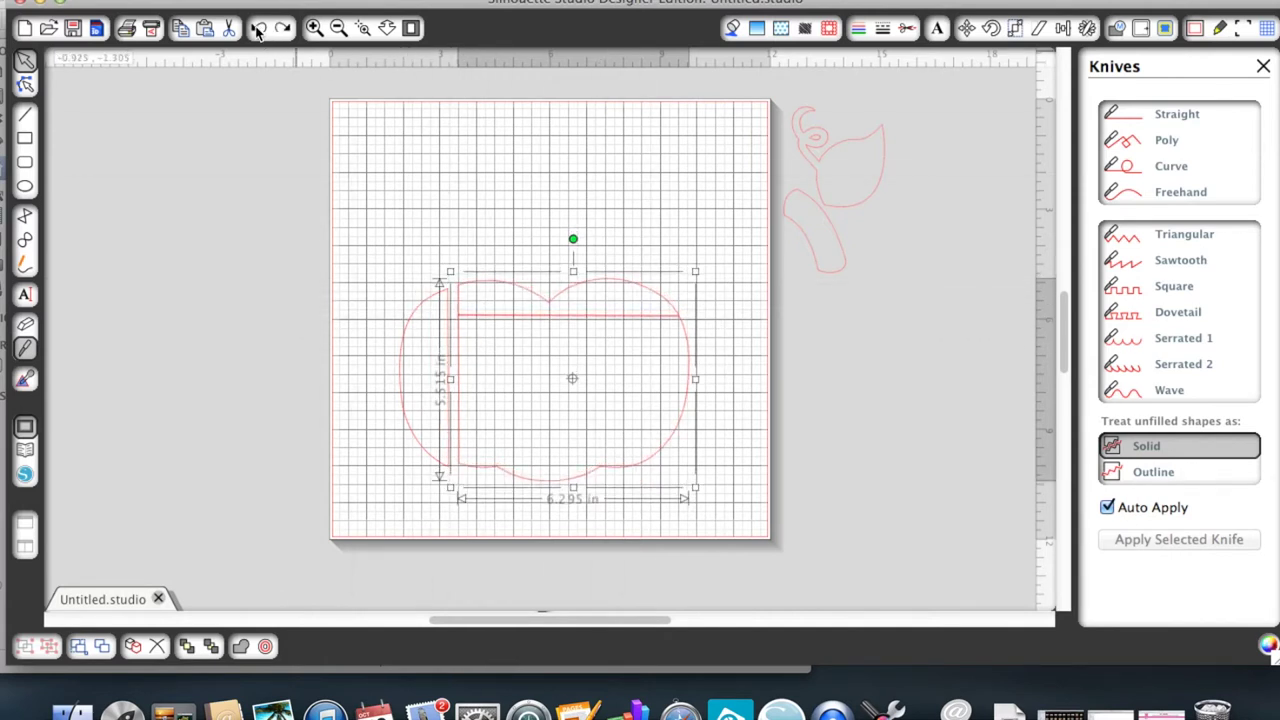
left_click(258, 29)
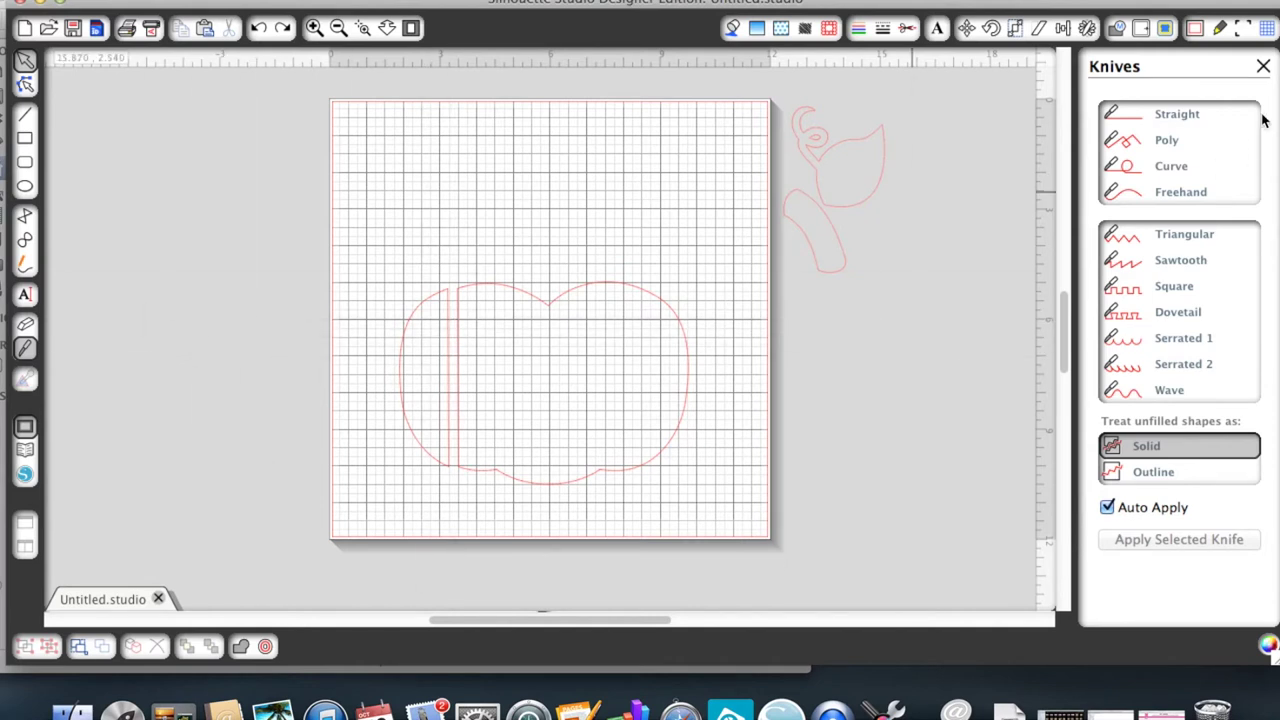
left_click(1263, 66)
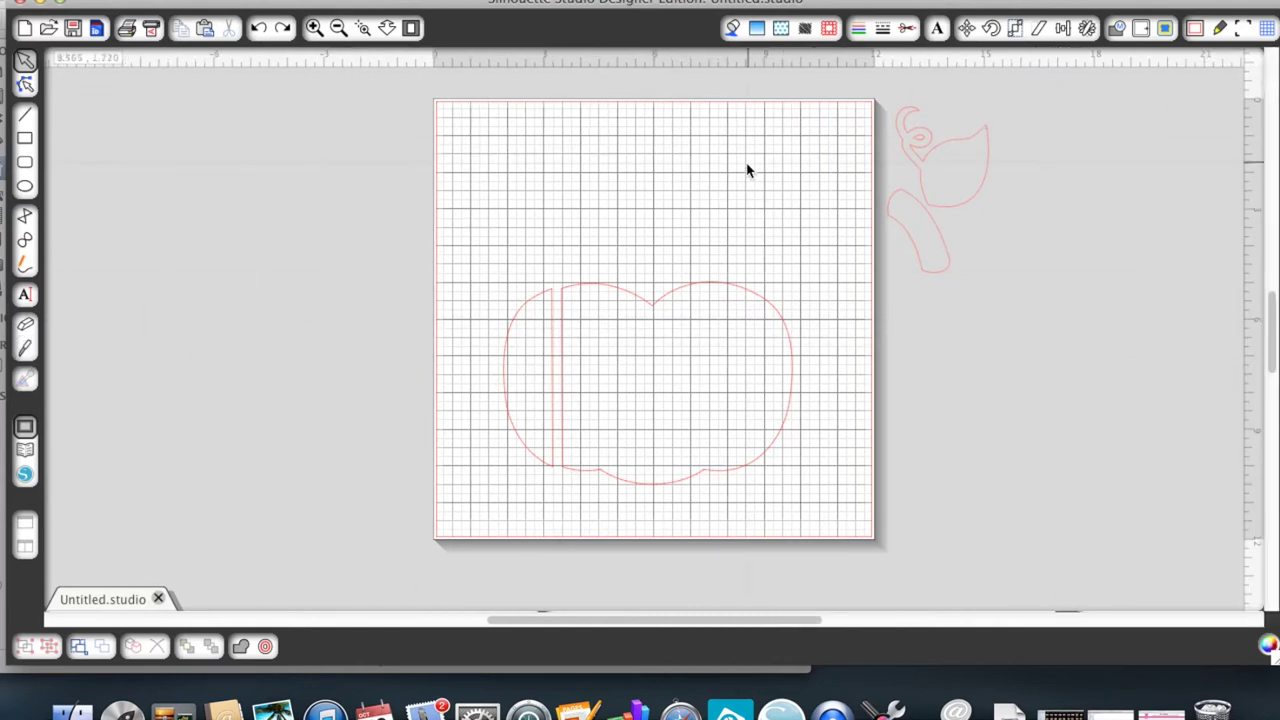
- Knife a horizontal cut across the apple's top, separating a 6.020 by 1.010 in strip
left_click(25, 347)
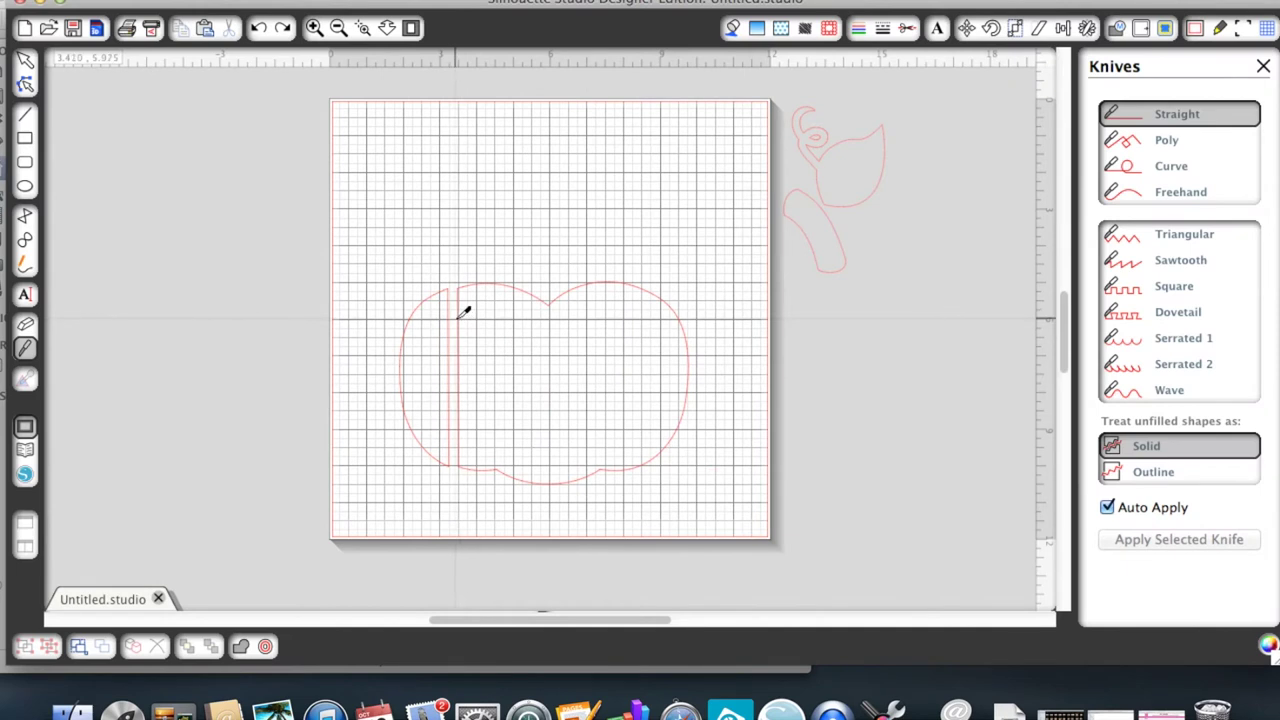
left_click_drag(458, 314, 694, 313)
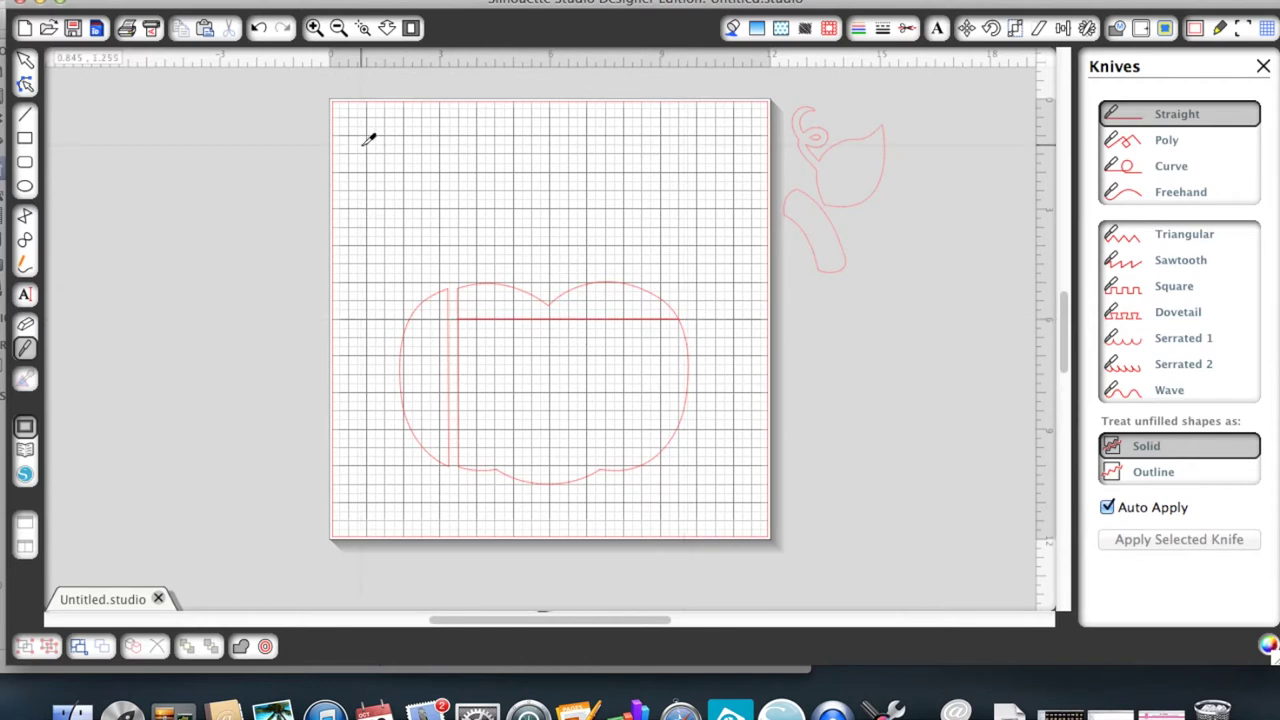
left_click(25, 61)
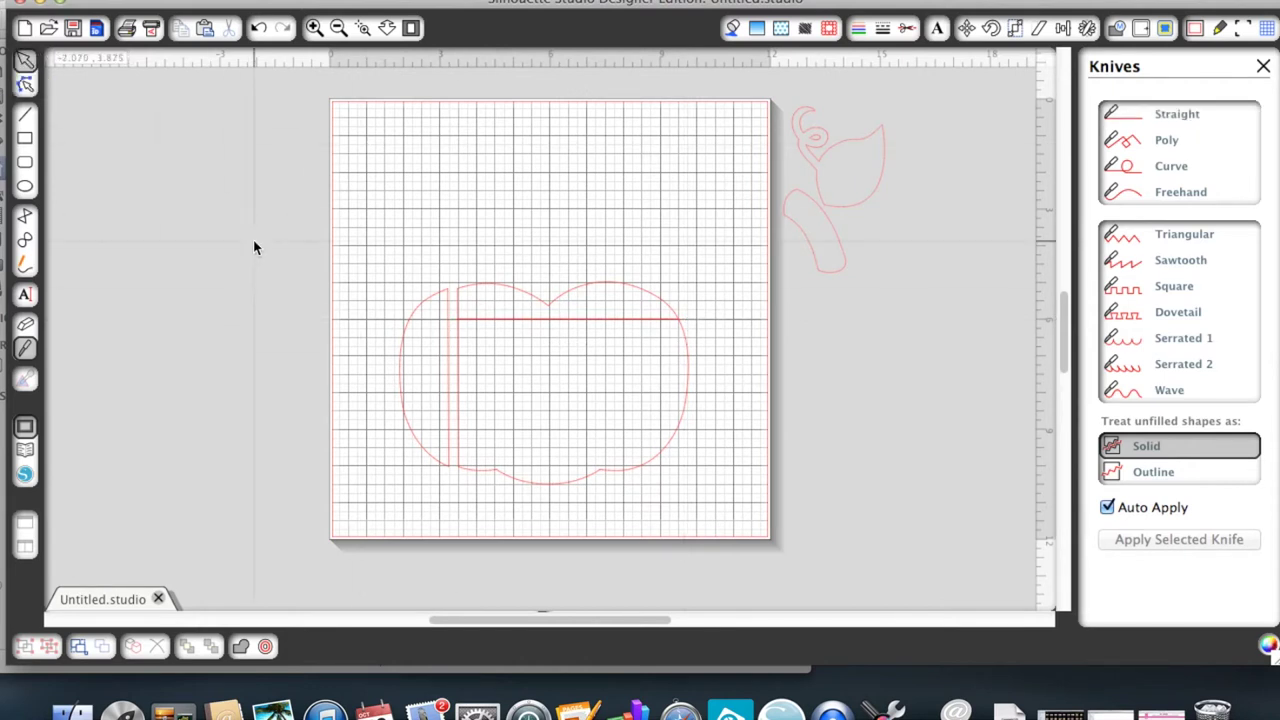
left_click(486, 292)
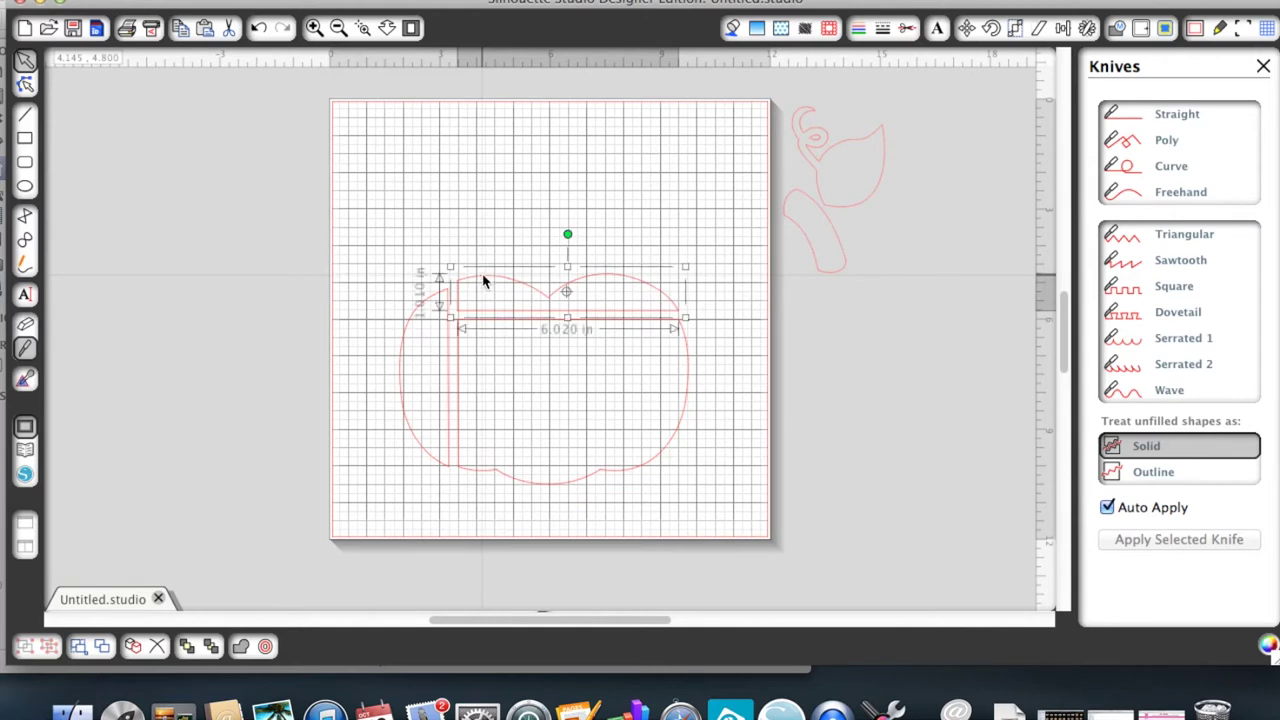
left_click(375, 321)
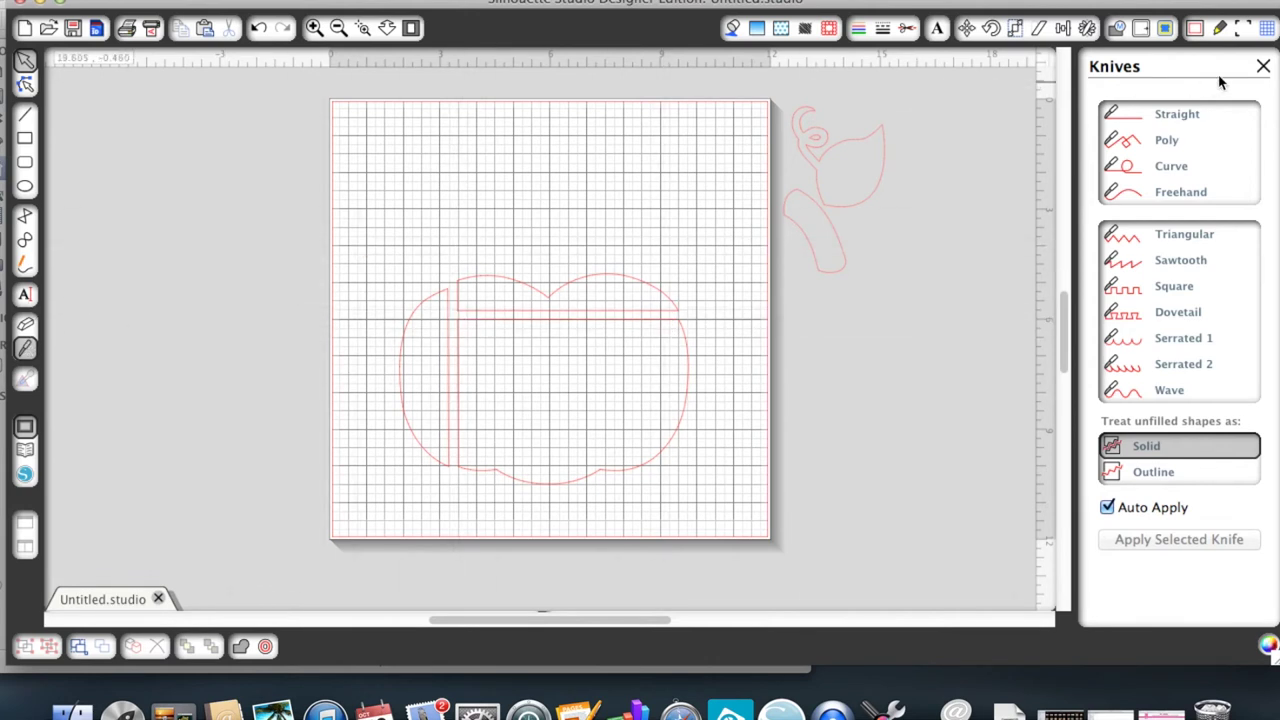
left_click(1263, 66)
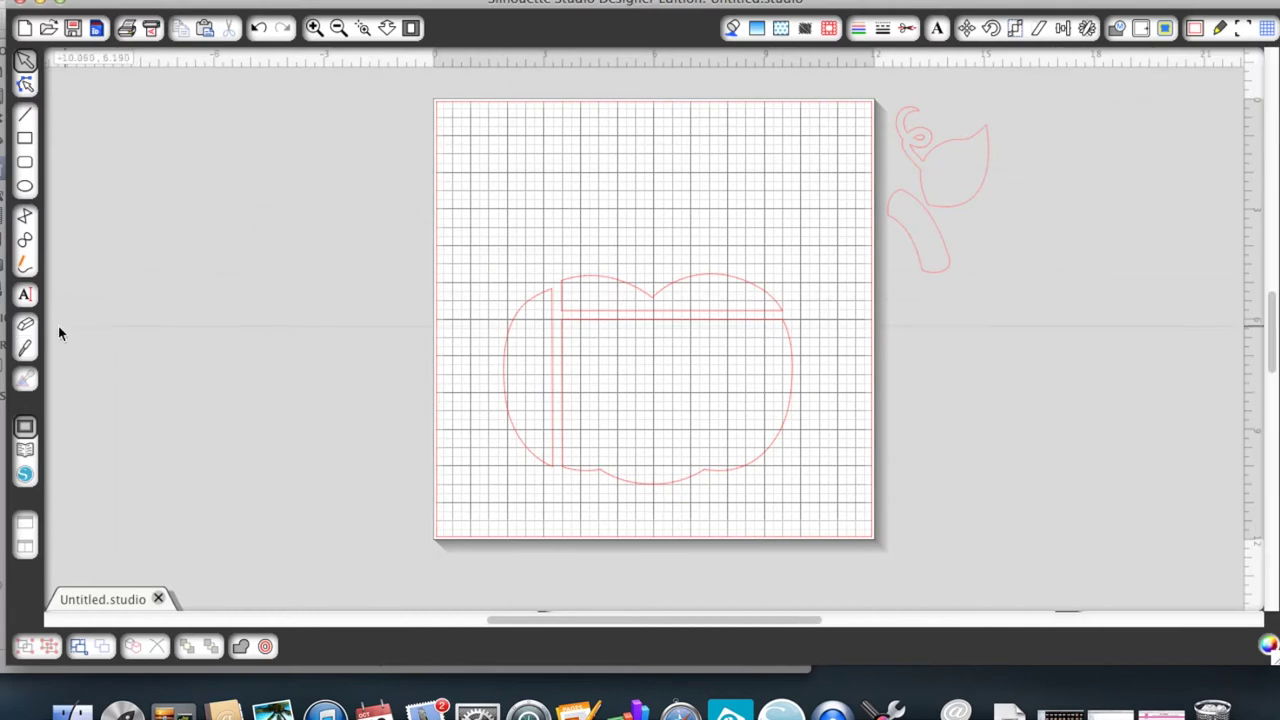
- Knife a vertical cut down the apple's middle and check the left inner piece's size
left_click(25, 350)
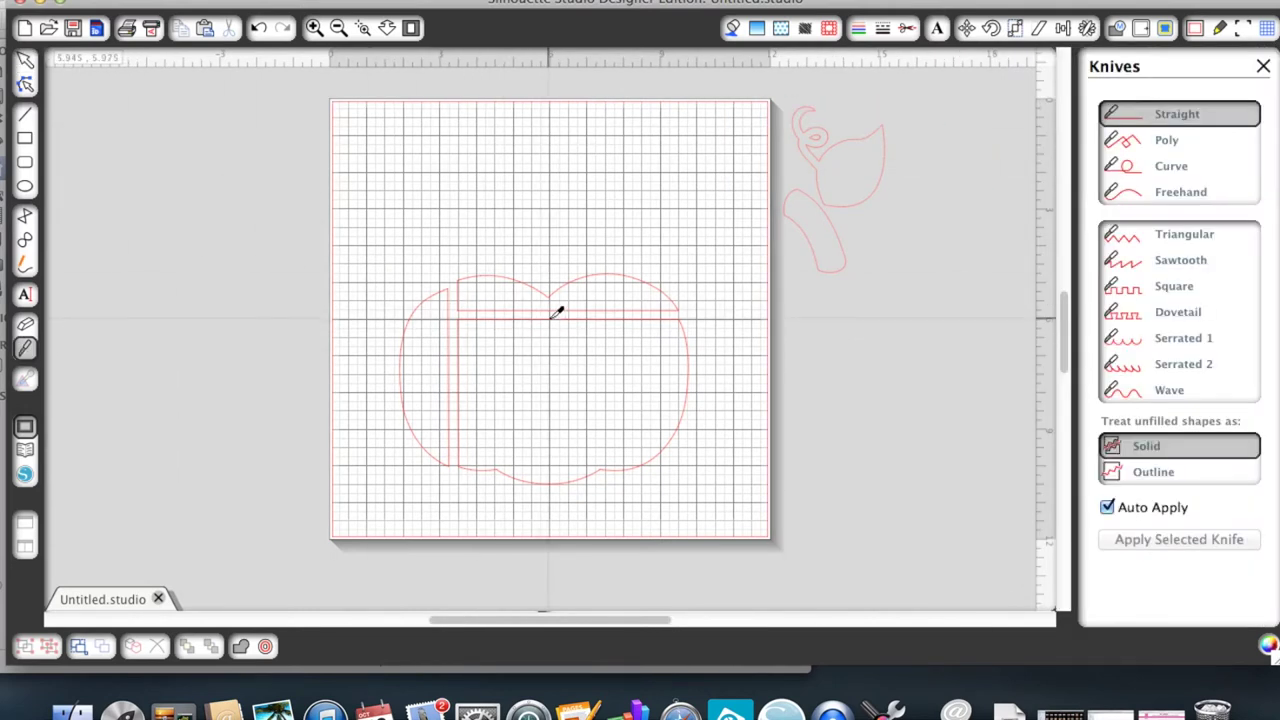
left_click_drag(557, 310, 559, 486)
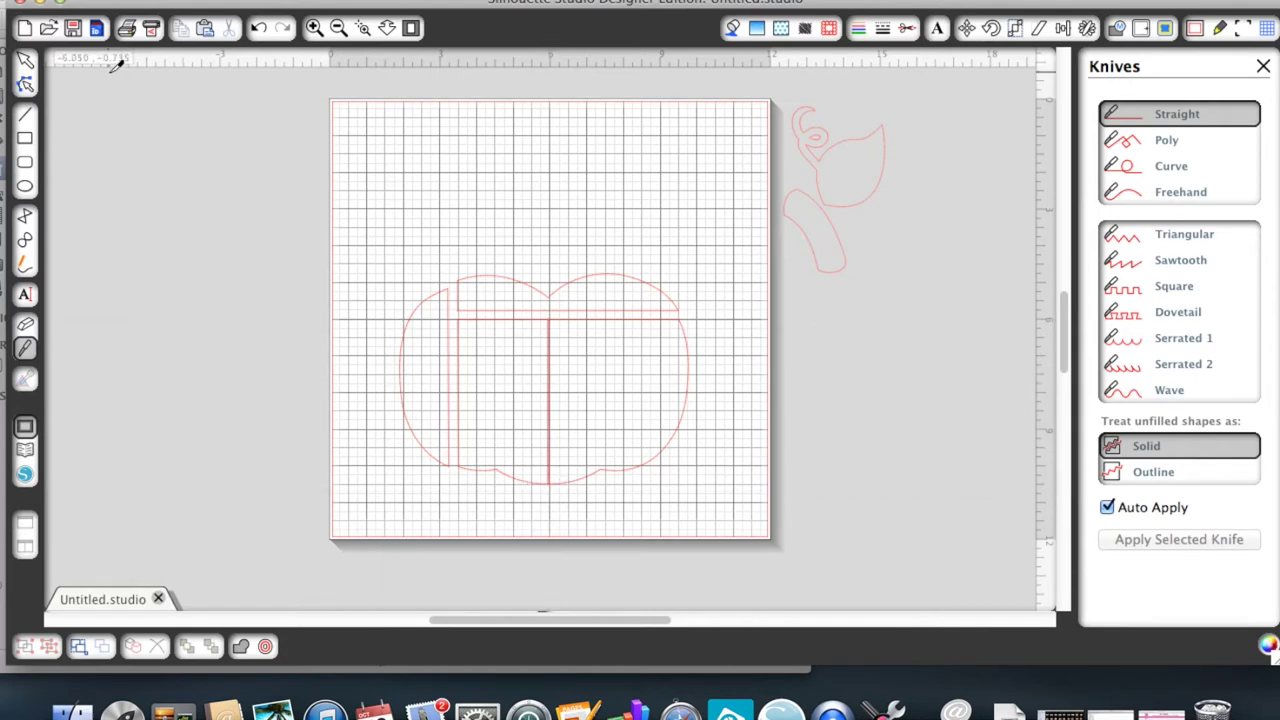
left_click(25, 62)
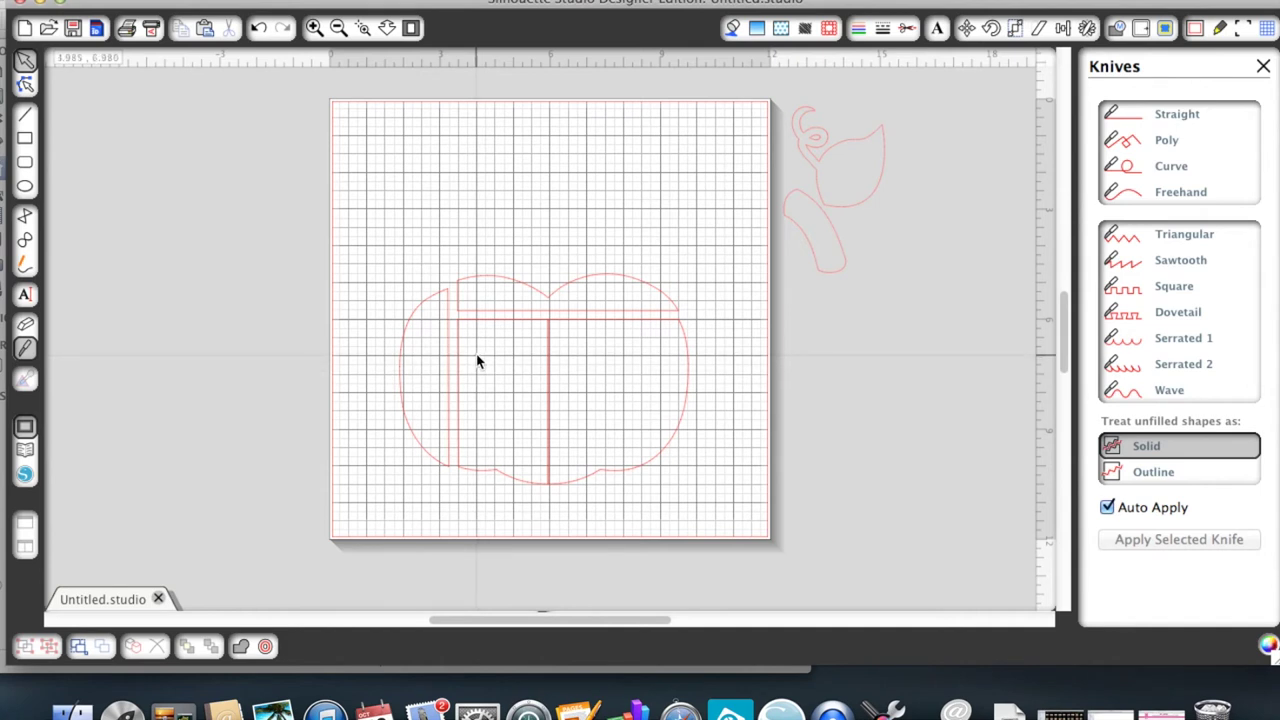
left_click(474, 474)
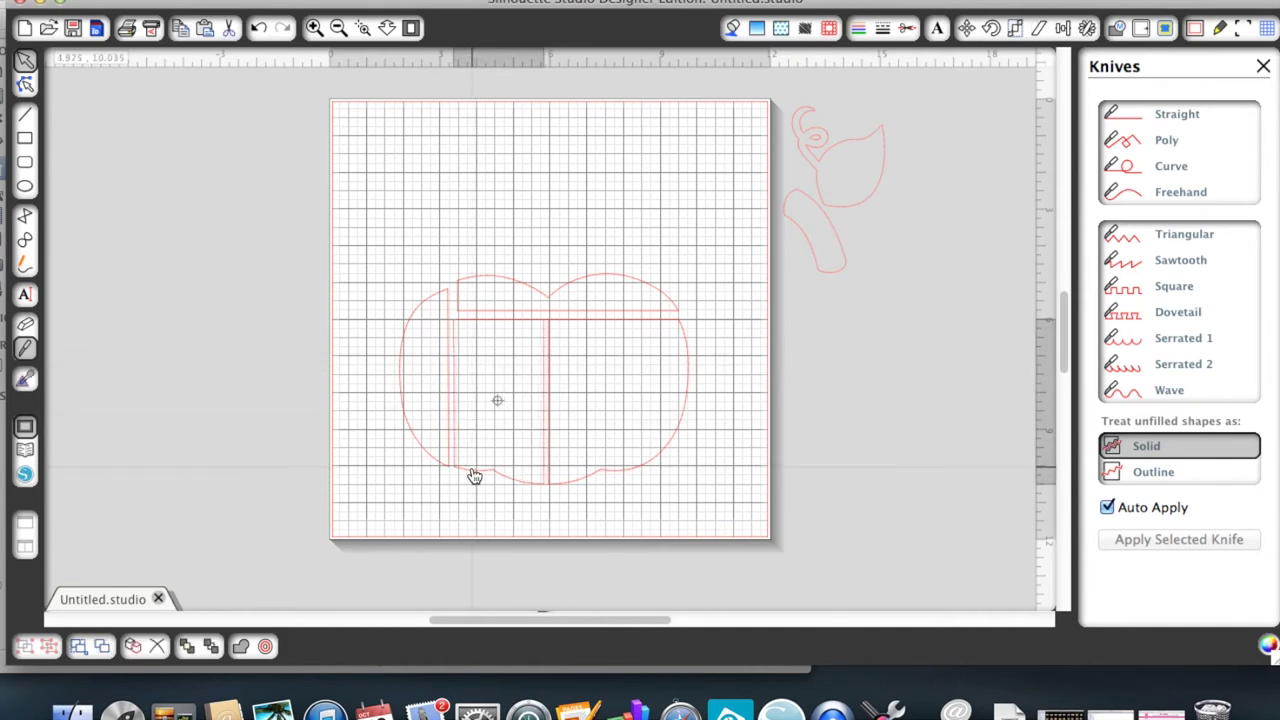
left_click(474, 474)
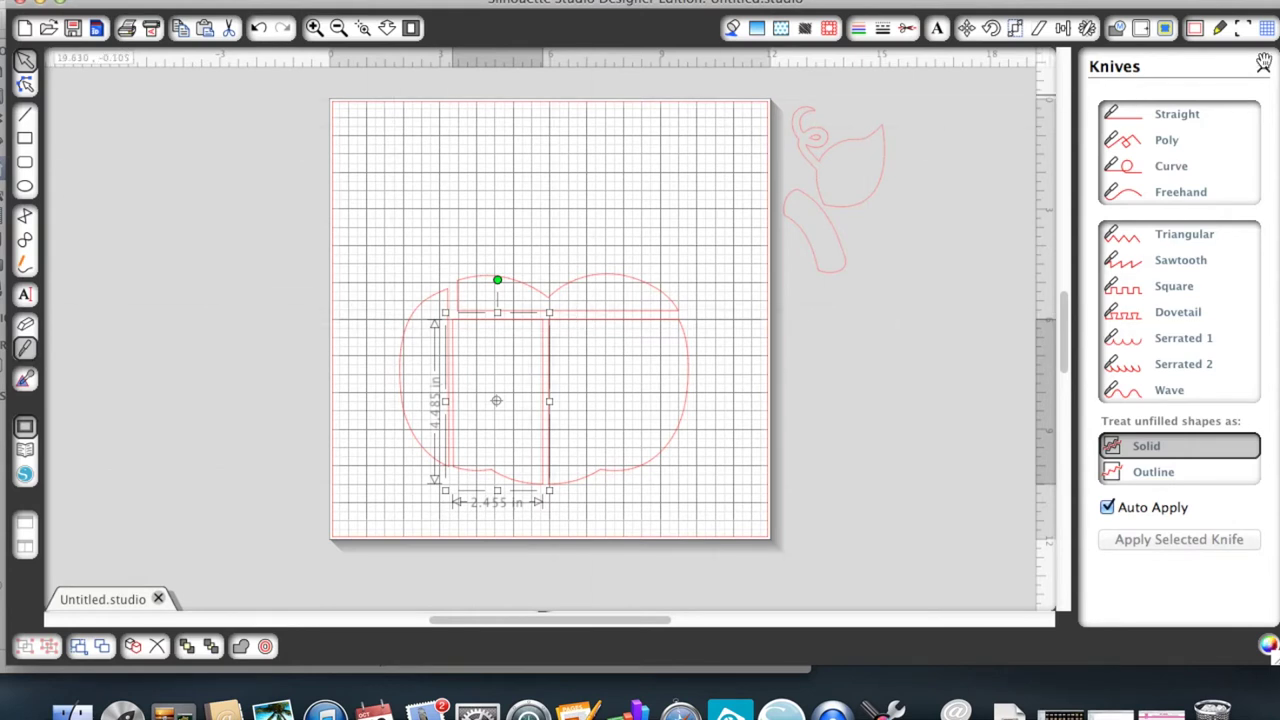
- Cut the right half horizontally from the centre line to the edge
left_click(1263, 67)
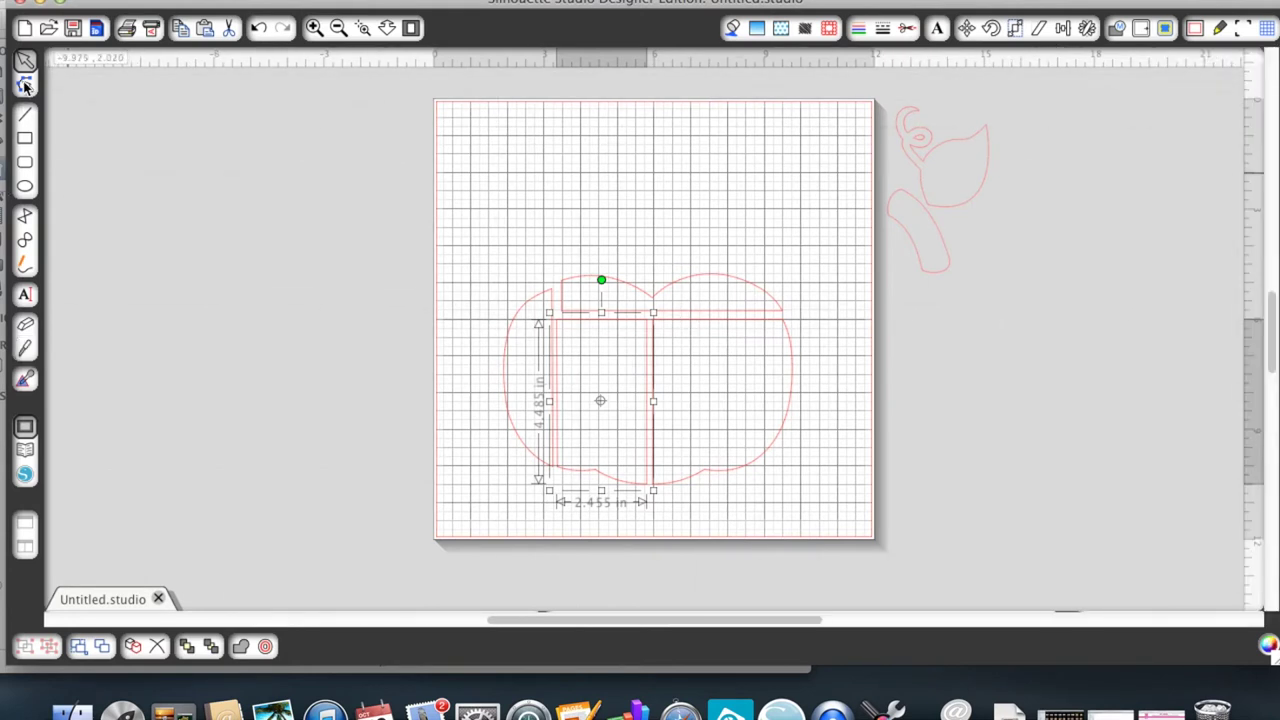
left_click(25, 347)
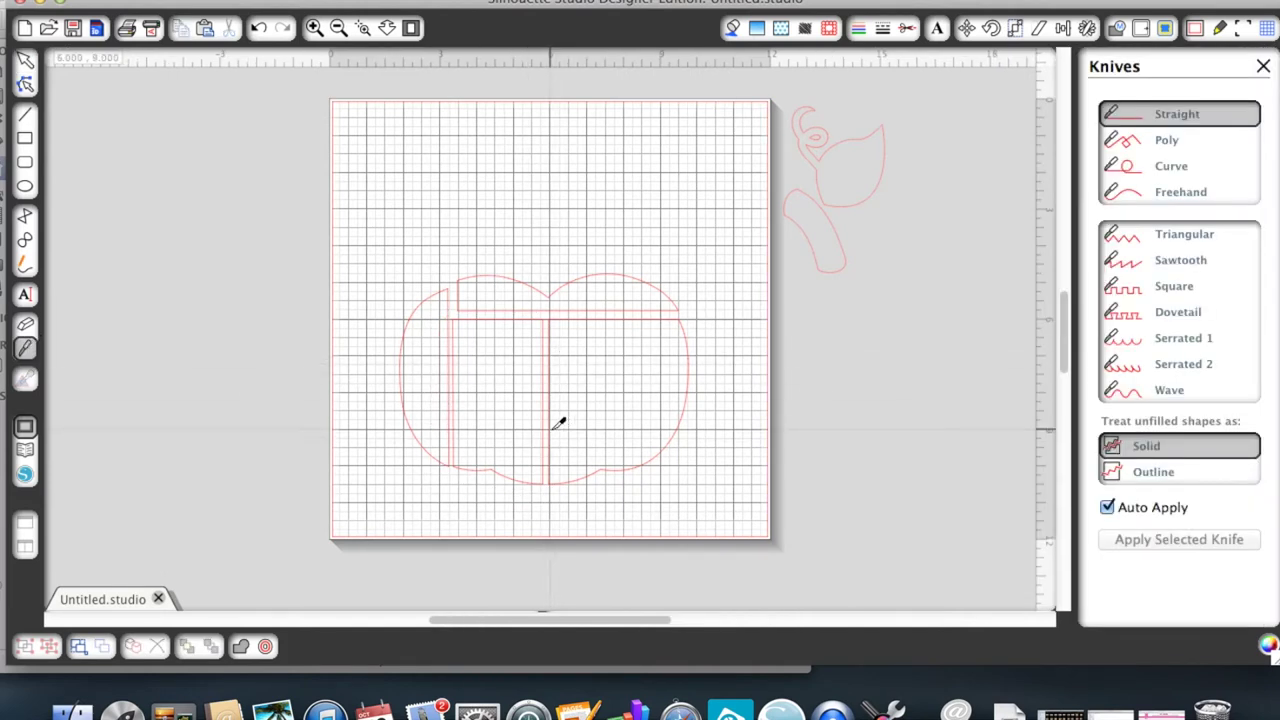
left_click_drag(550, 427, 692, 425)
- Undo the horizontal cut on the right piece and redraw it with the straight knife
left_click(25, 61)
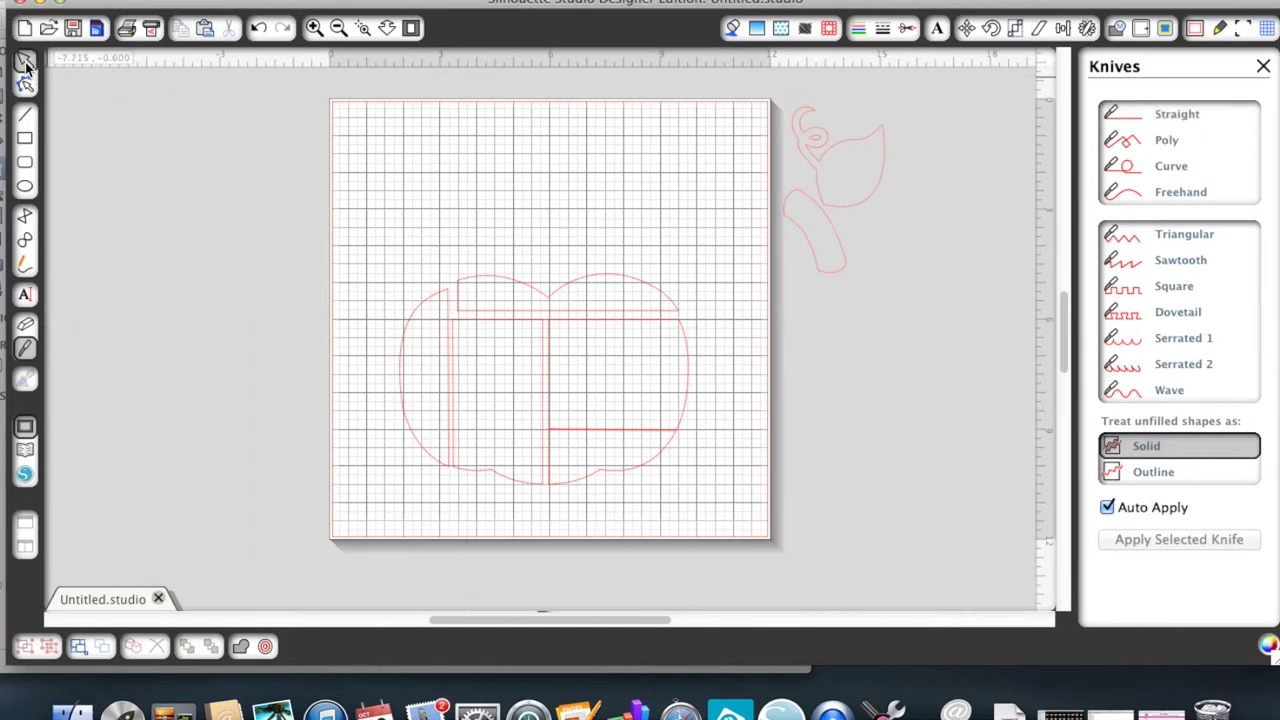
left_click(586, 486)
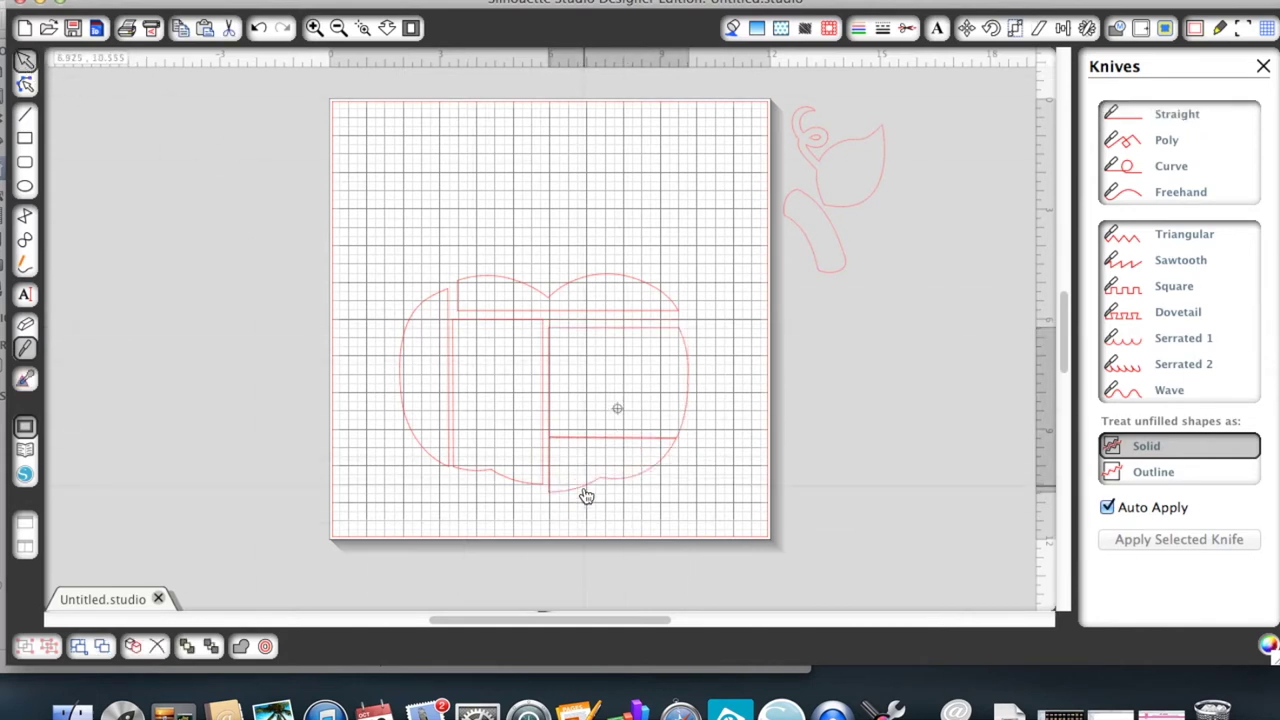
left_click(258, 34)
left_click(258, 34)
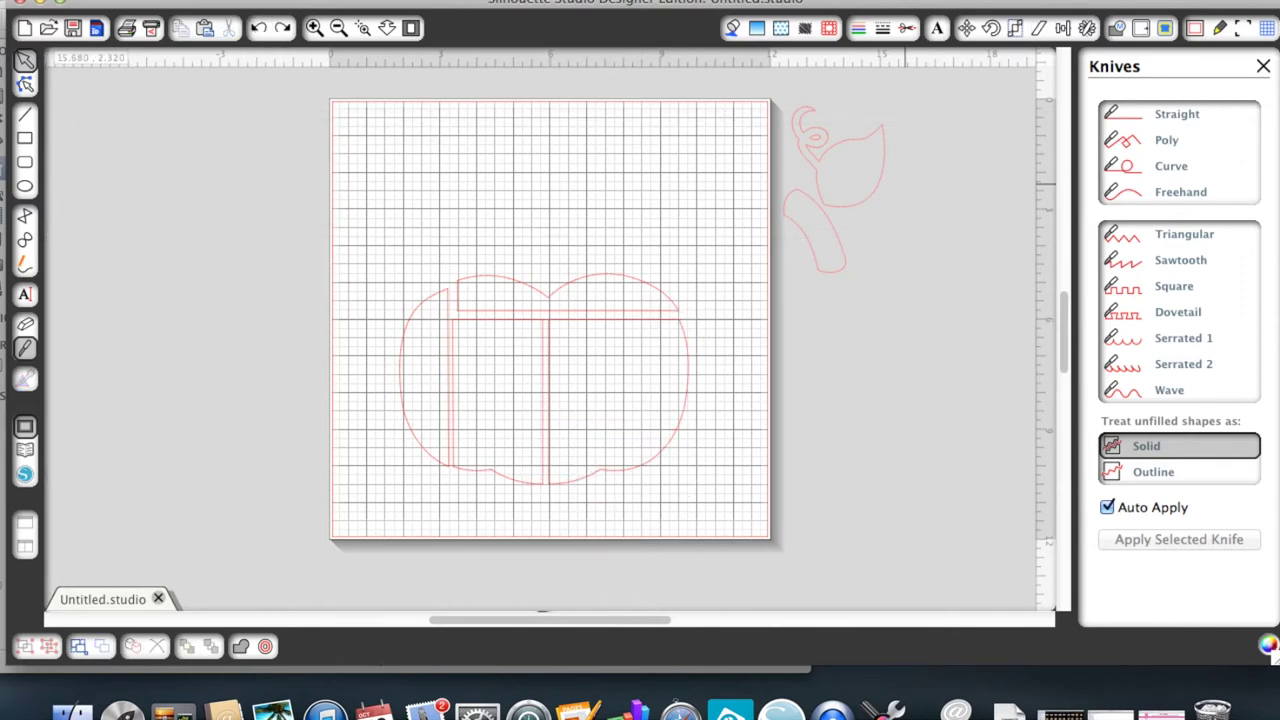
left_click(1263, 66)
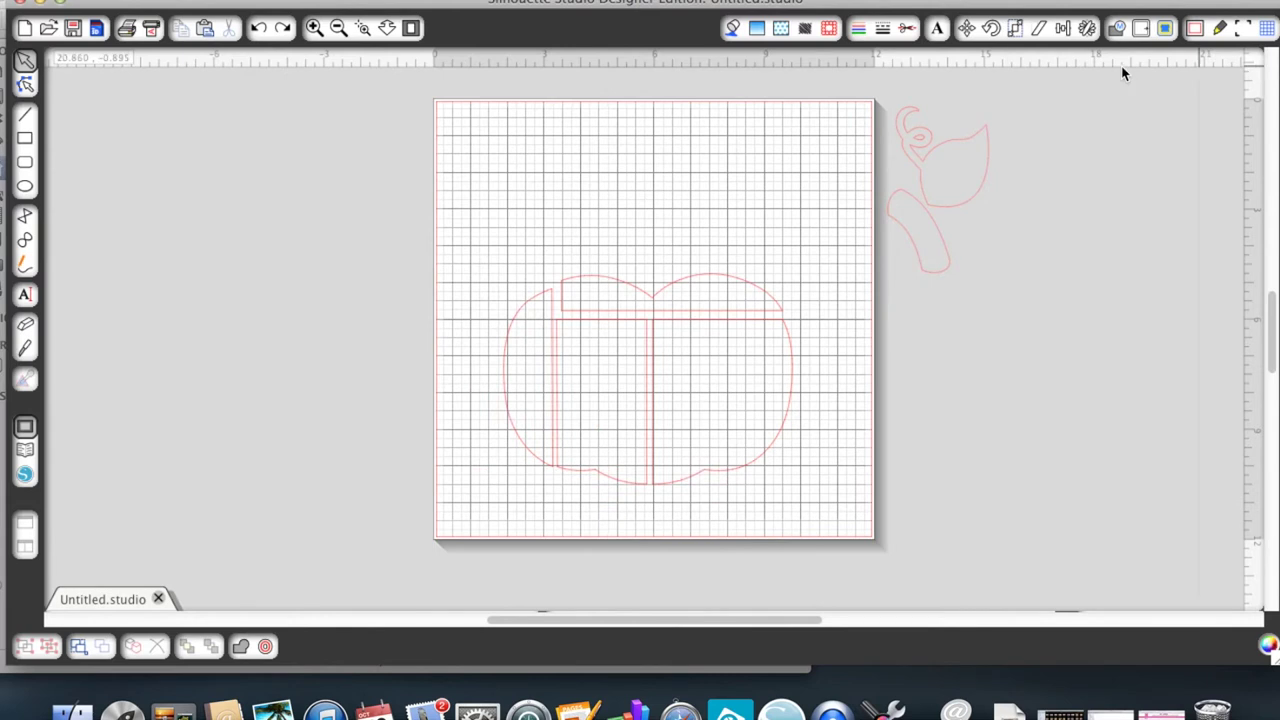
left_click(24, 350)
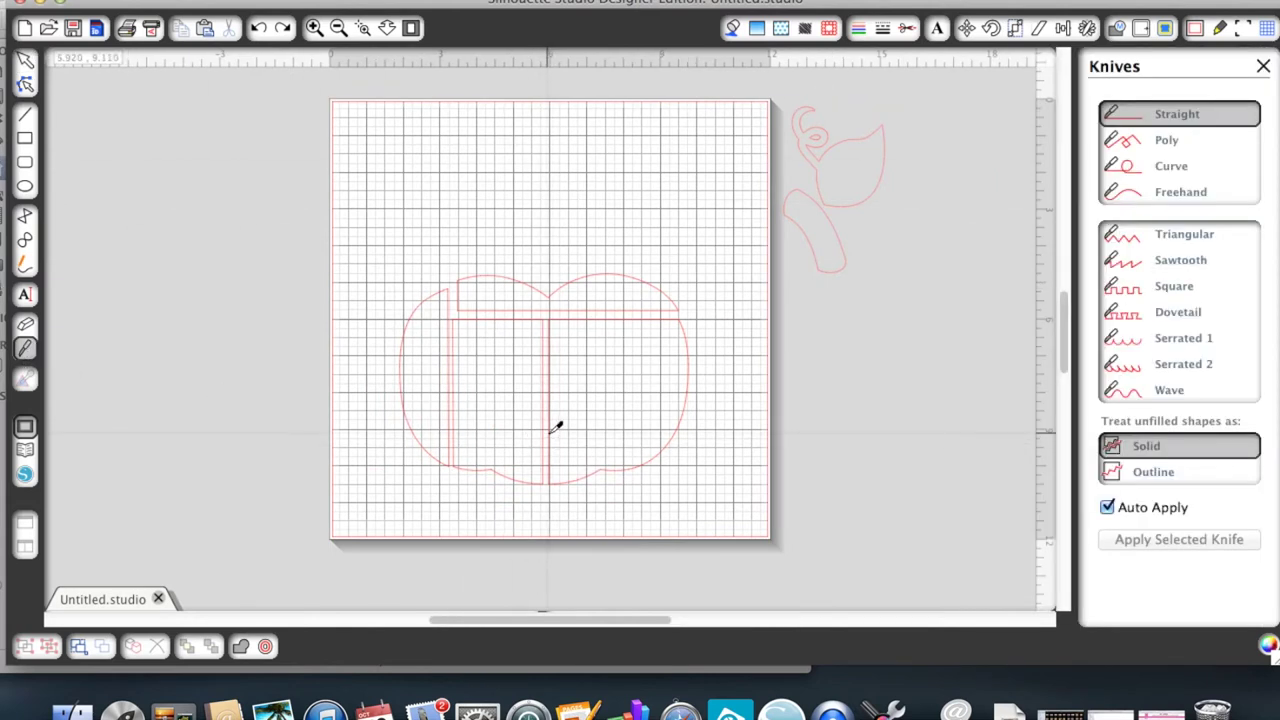
left_click_drag(549, 428, 687, 428)
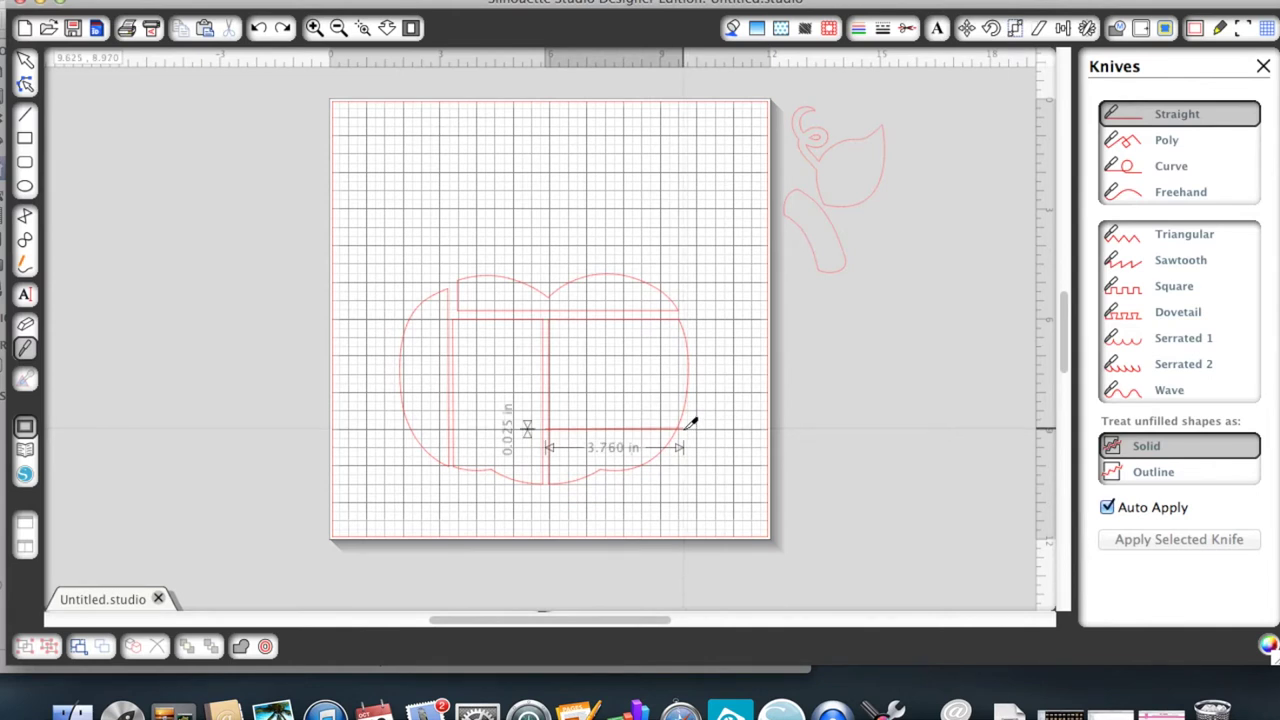
left_click_drag(687, 428, 687, 428)
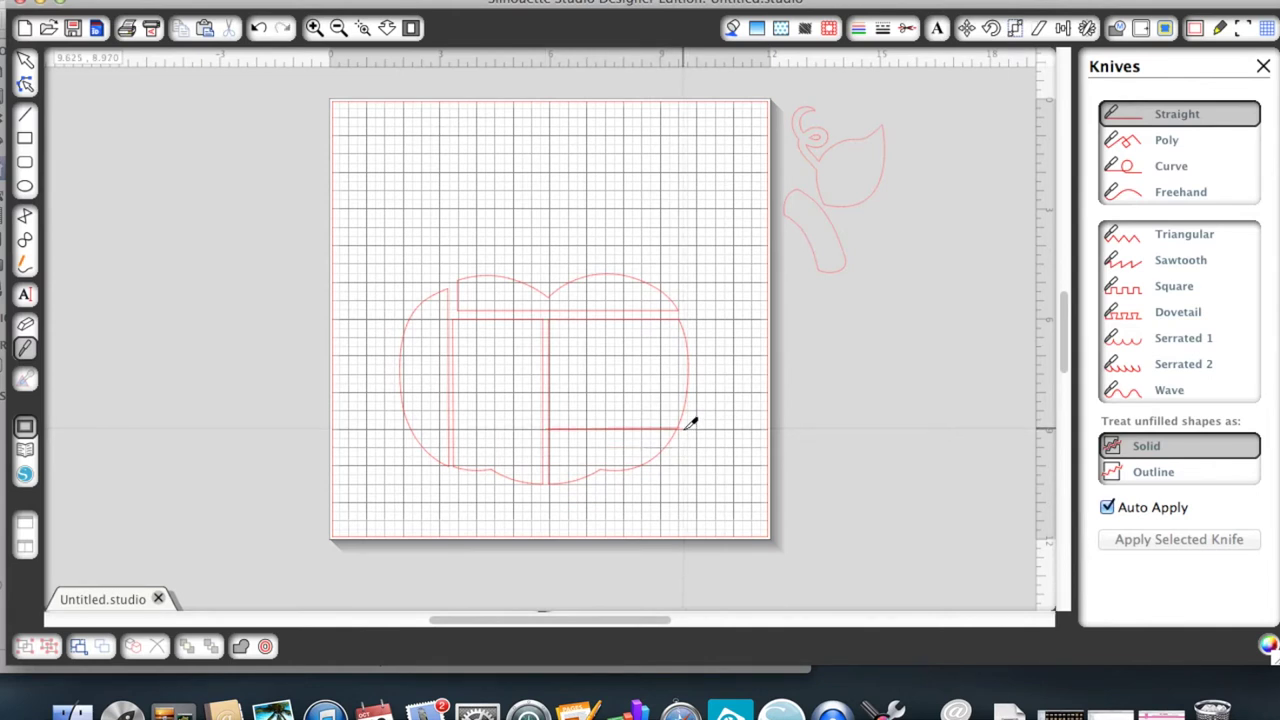
- Nudge the 3.505 in wide lower-right piece slightly down, separating it from above
left_click(25, 62)
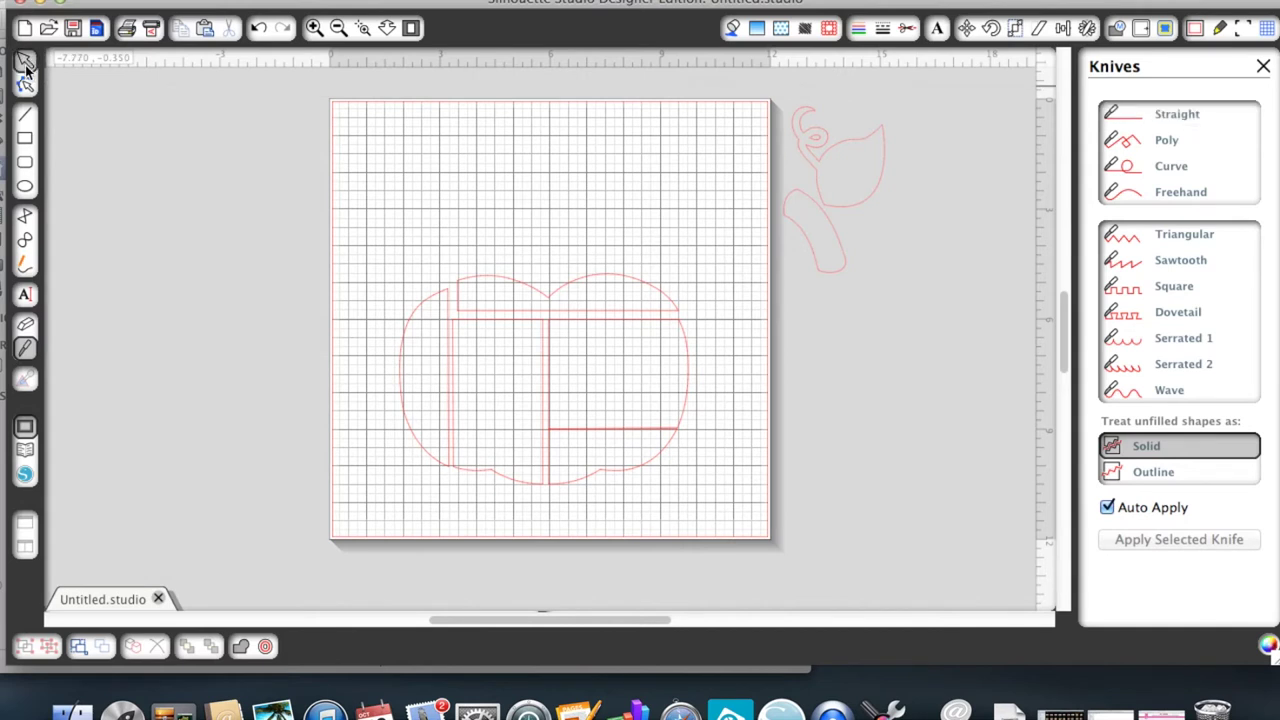
left_click(610, 484)
left_click_drag(610, 484, 611, 485)
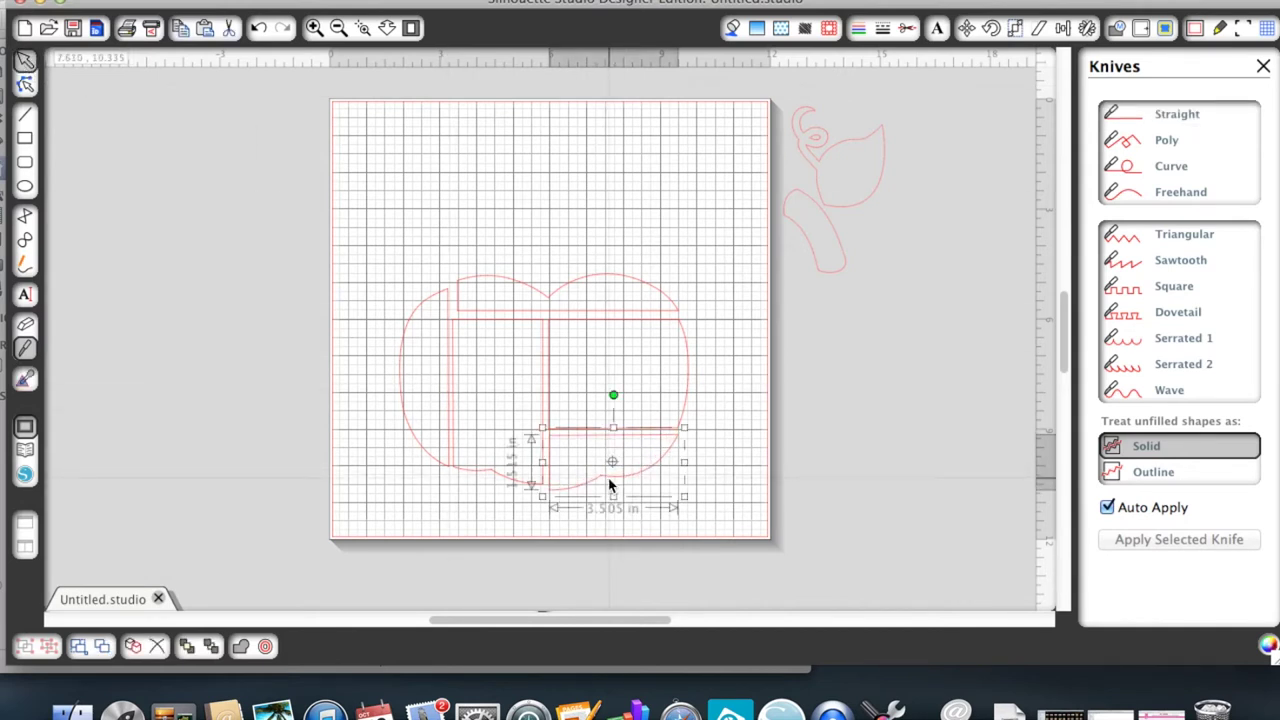
left_click(744, 260)
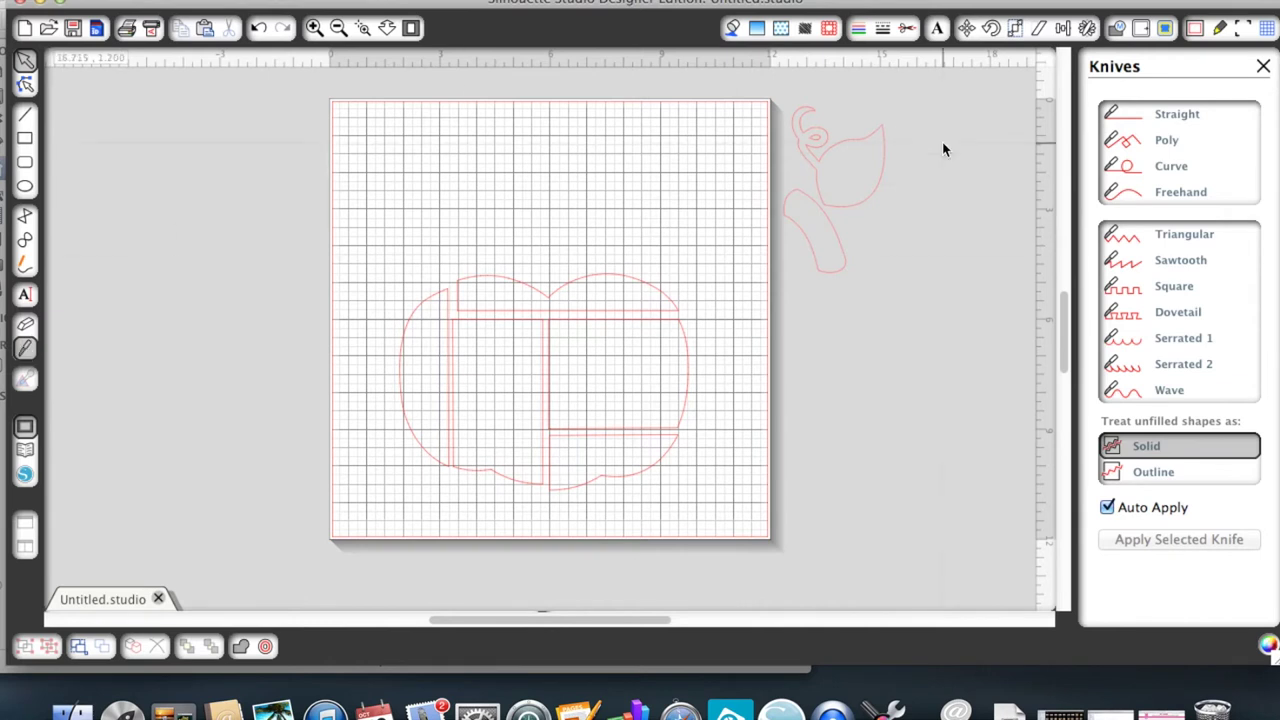
- Cut the left inner section horizontally into upper and lower pieces, then slide the window right
left_click(1263, 66)
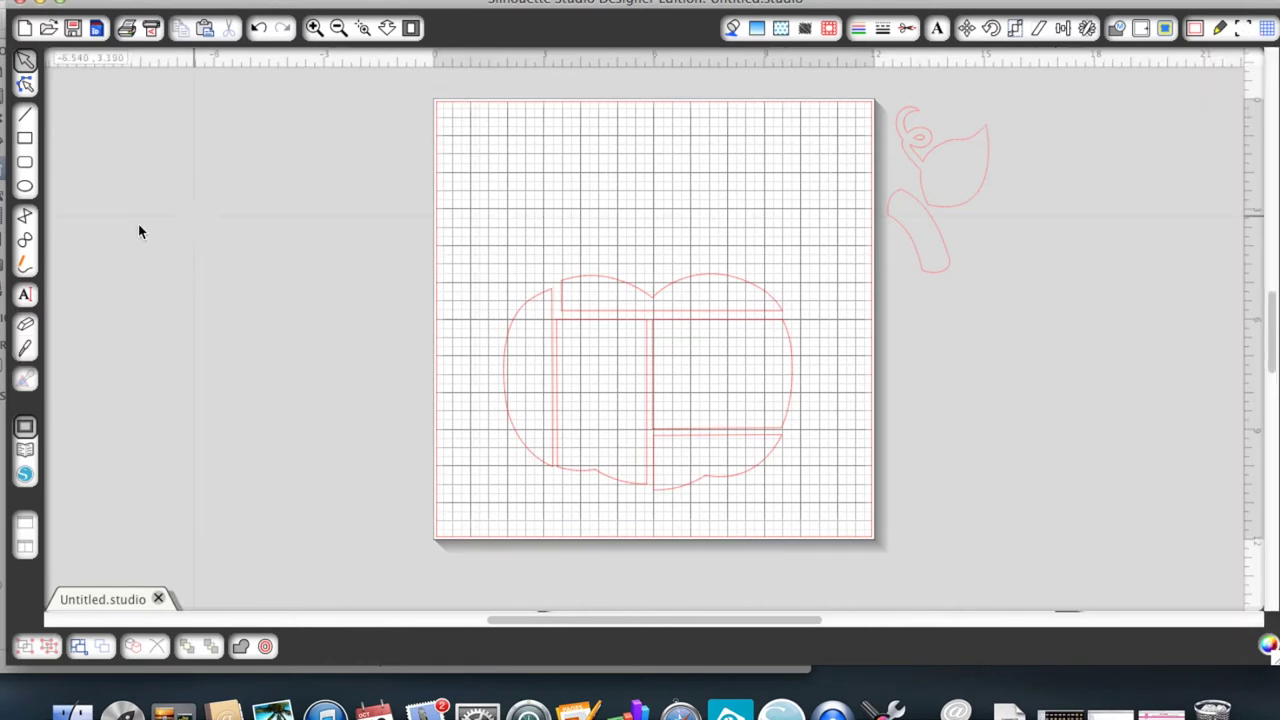
left_click(25, 347)
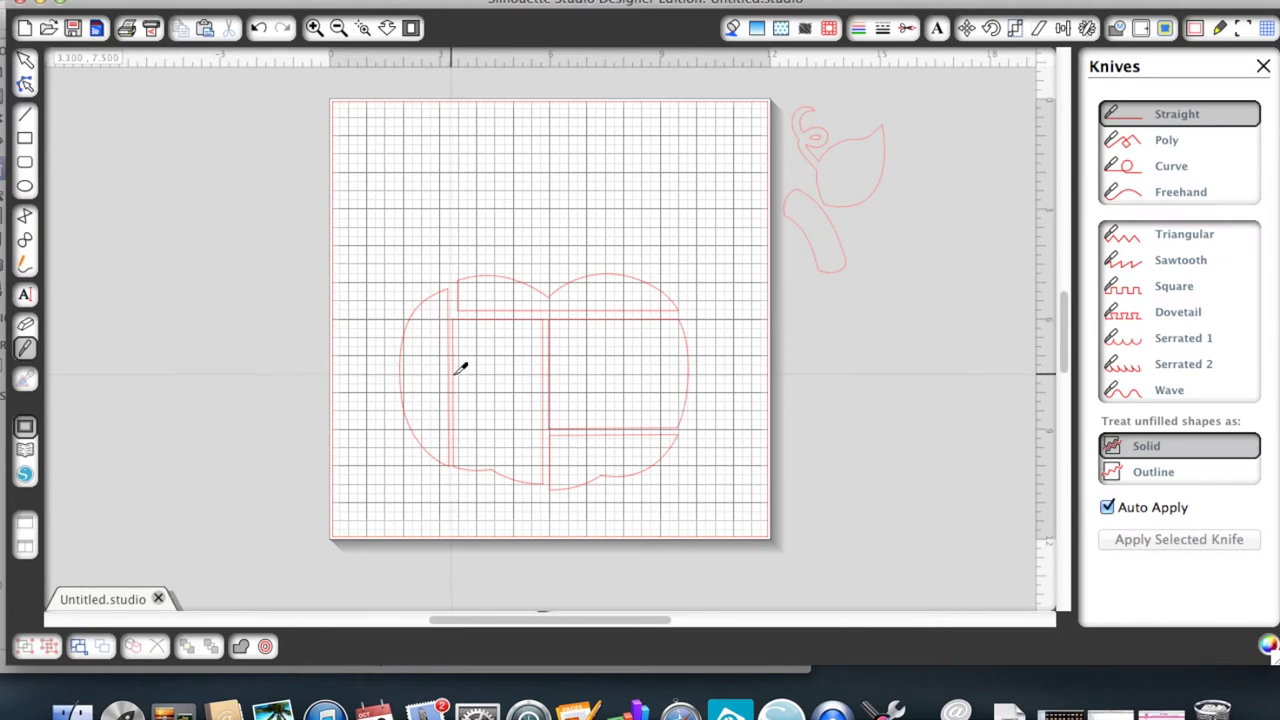
left_click_drag(460, 368, 556, 368)
left_click(26, 60)
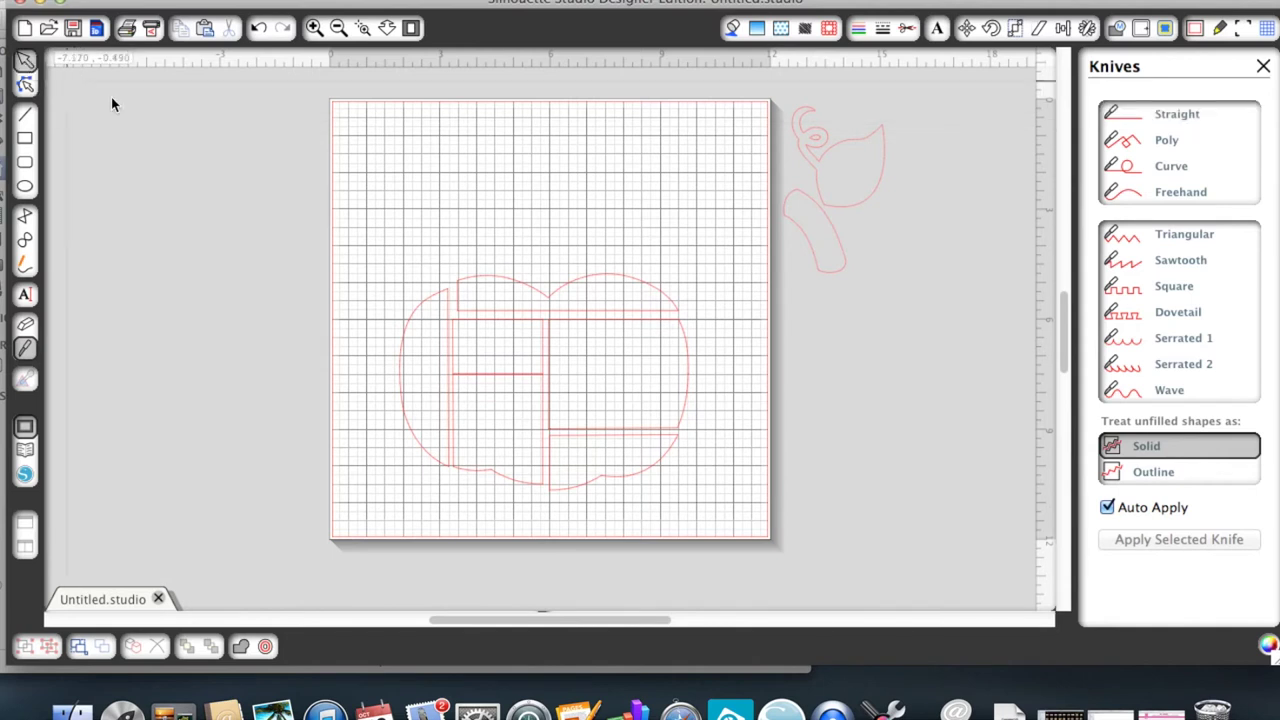
left_click(475, 488)
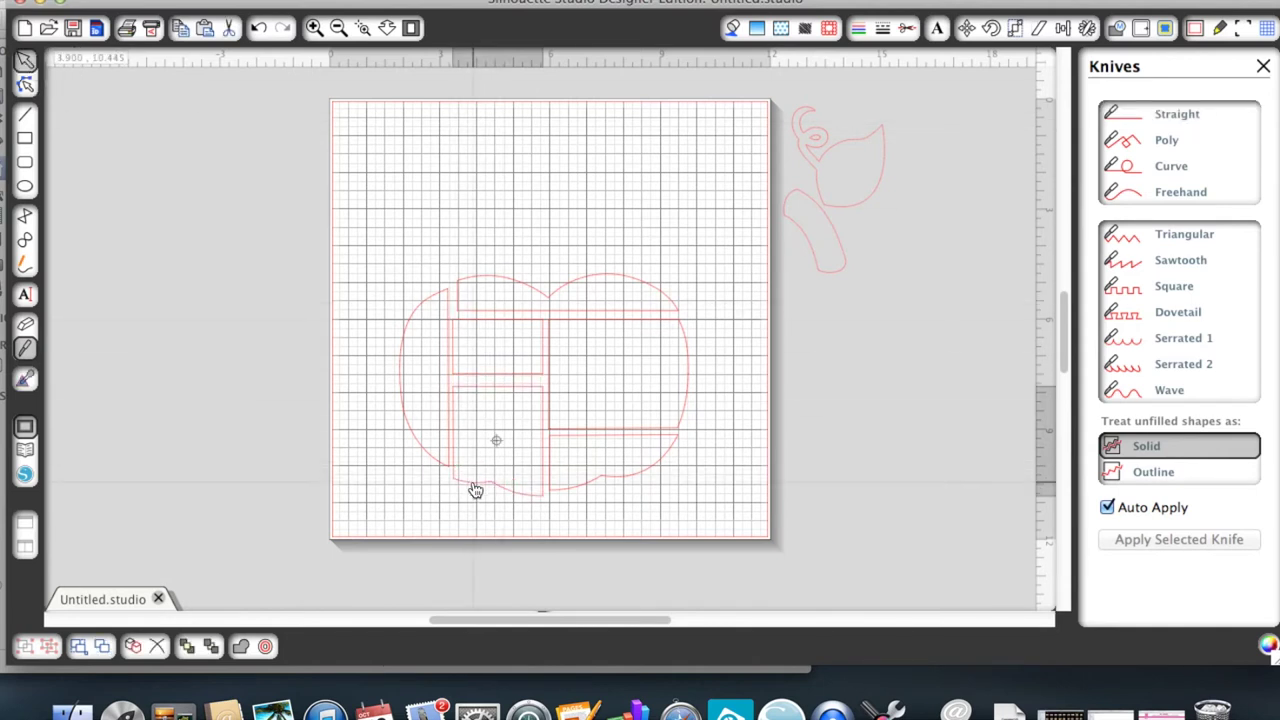
left_click(475, 485)
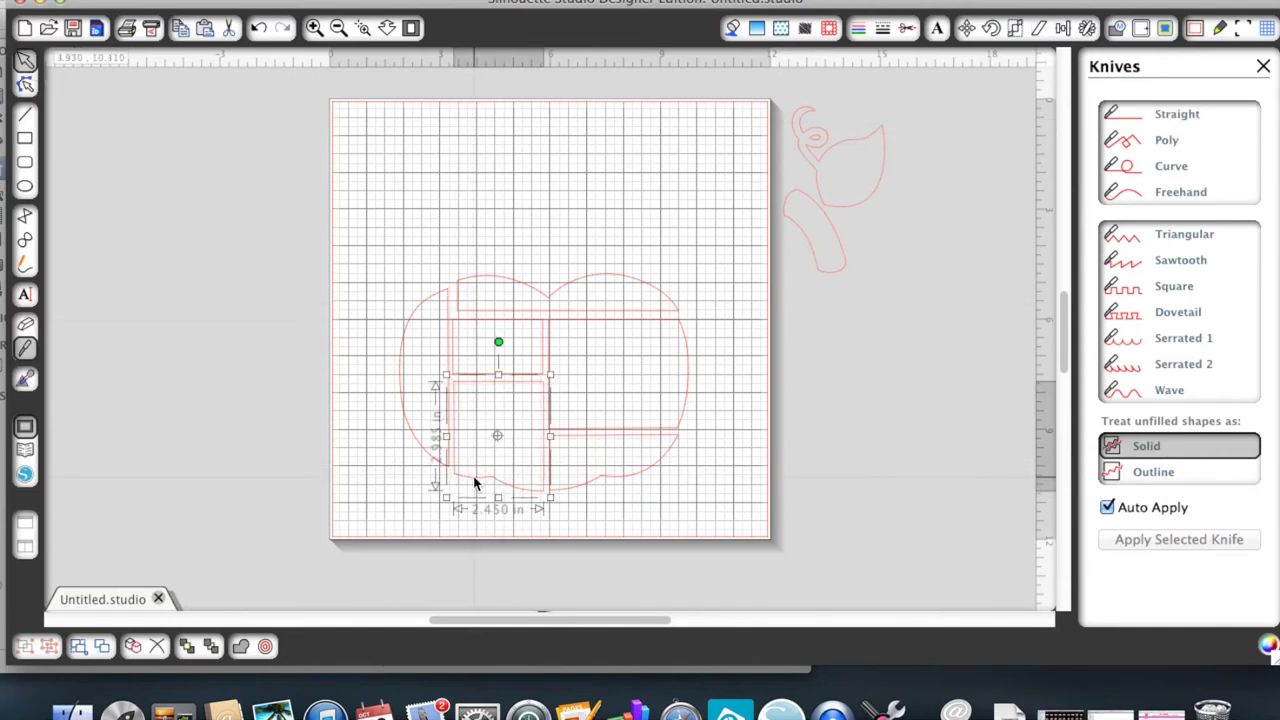
left_click(313, 350)
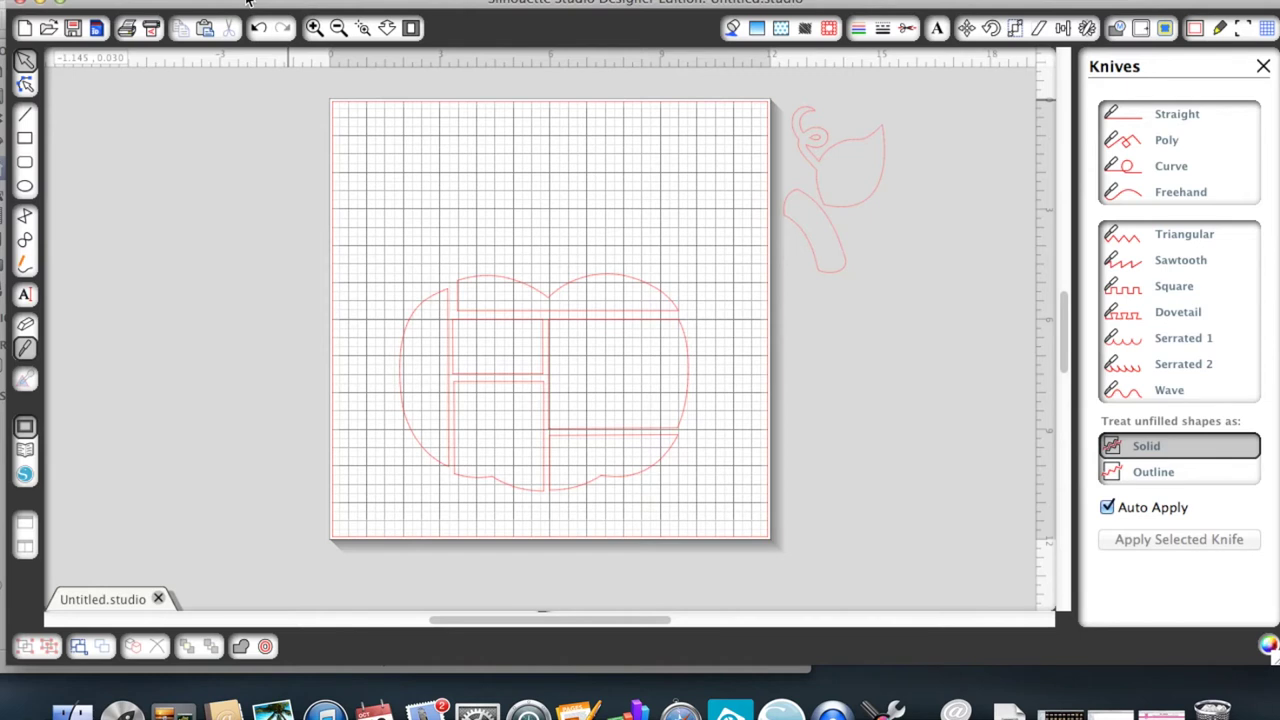
left_click_drag(248, 2, 276, 1)
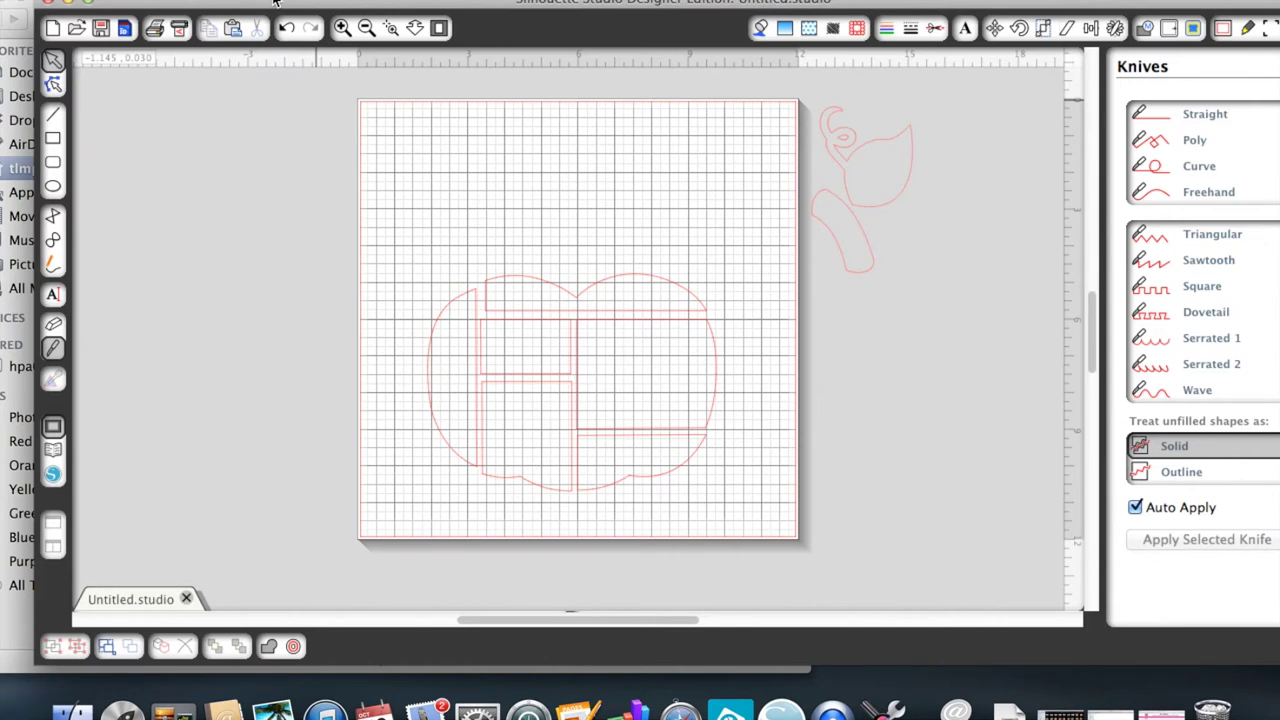
- Place Finder beside the canvas, open the fall paper folder and pick the red paper
left_click_drag(277, 3, 418, 7)
left_click(130, 5)
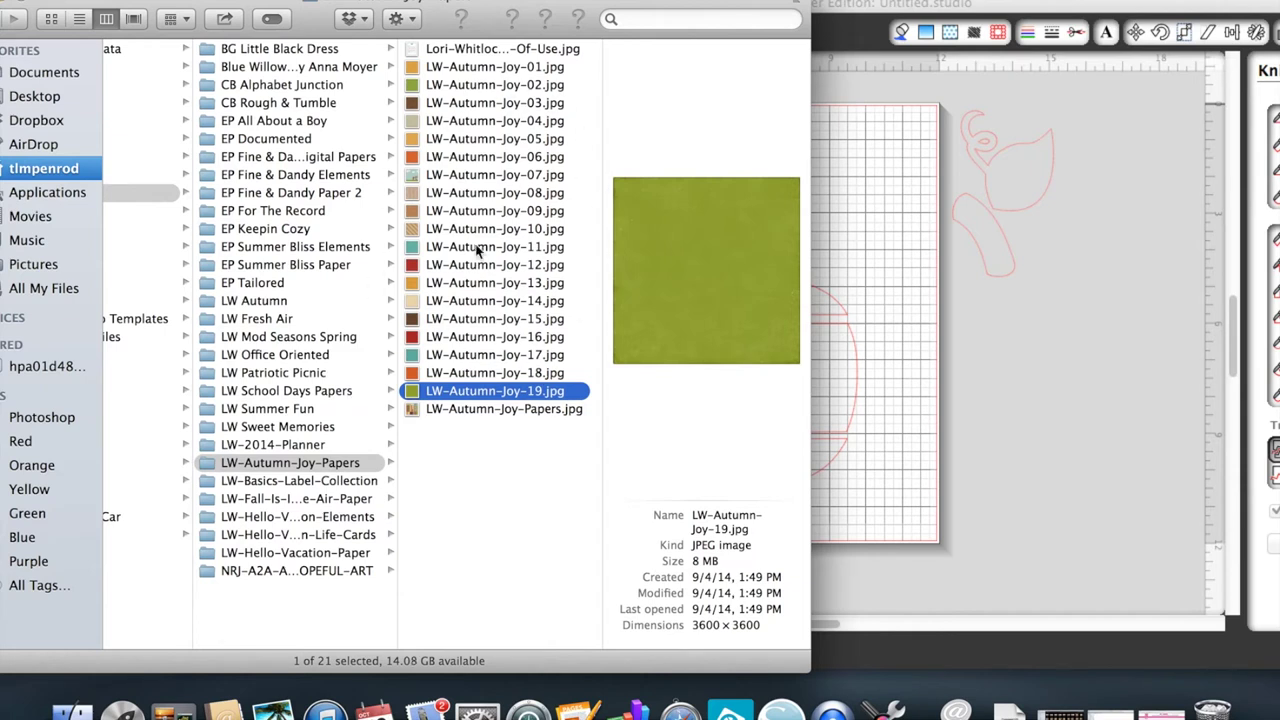
left_click_drag(507, 5, 300, 3)
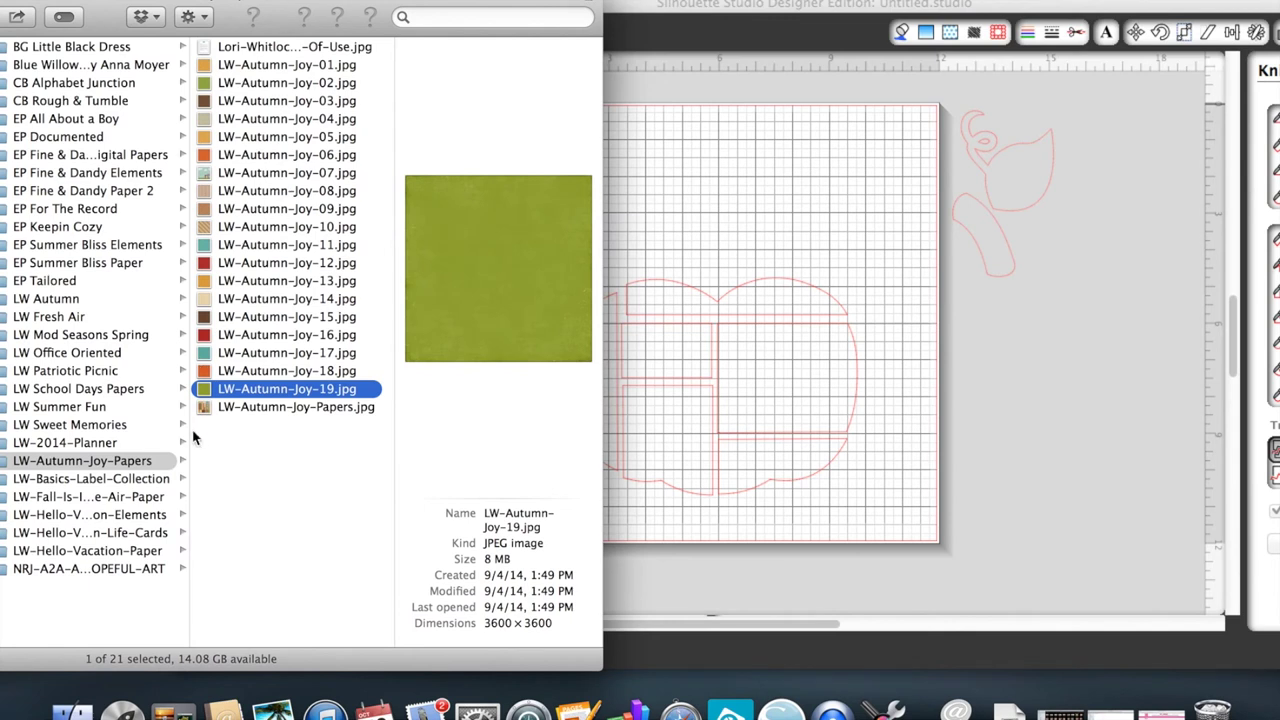
left_click(68, 496)
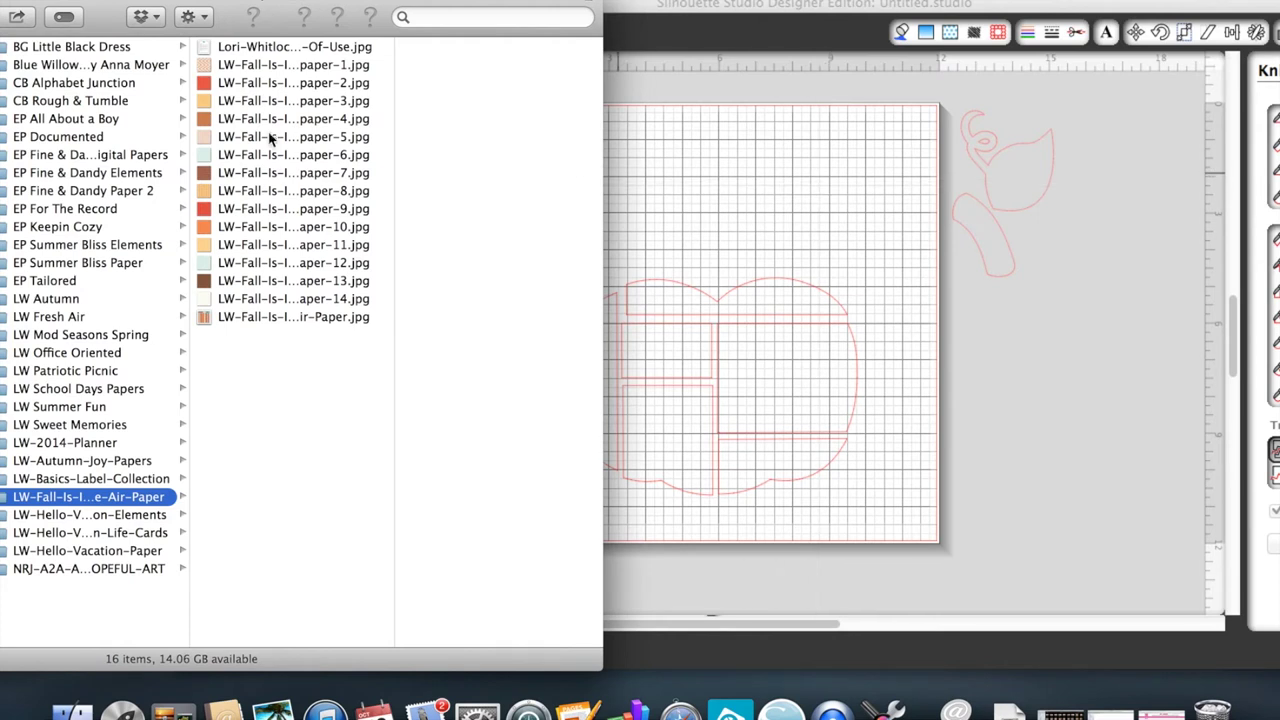
left_click(237, 86)
- Fill the top strip with red Fall paper-2 and the stem with brown paper-13
left_click_drag(237, 86, 671, 300)
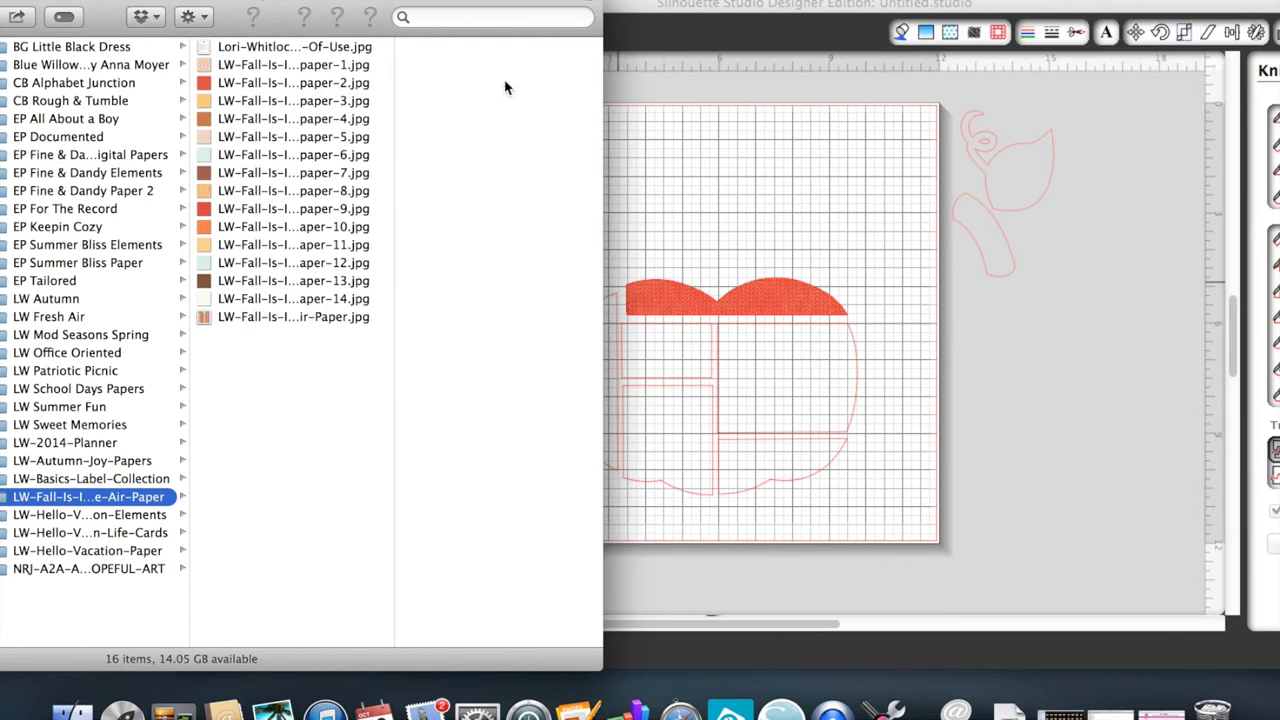
left_click(628, 5)
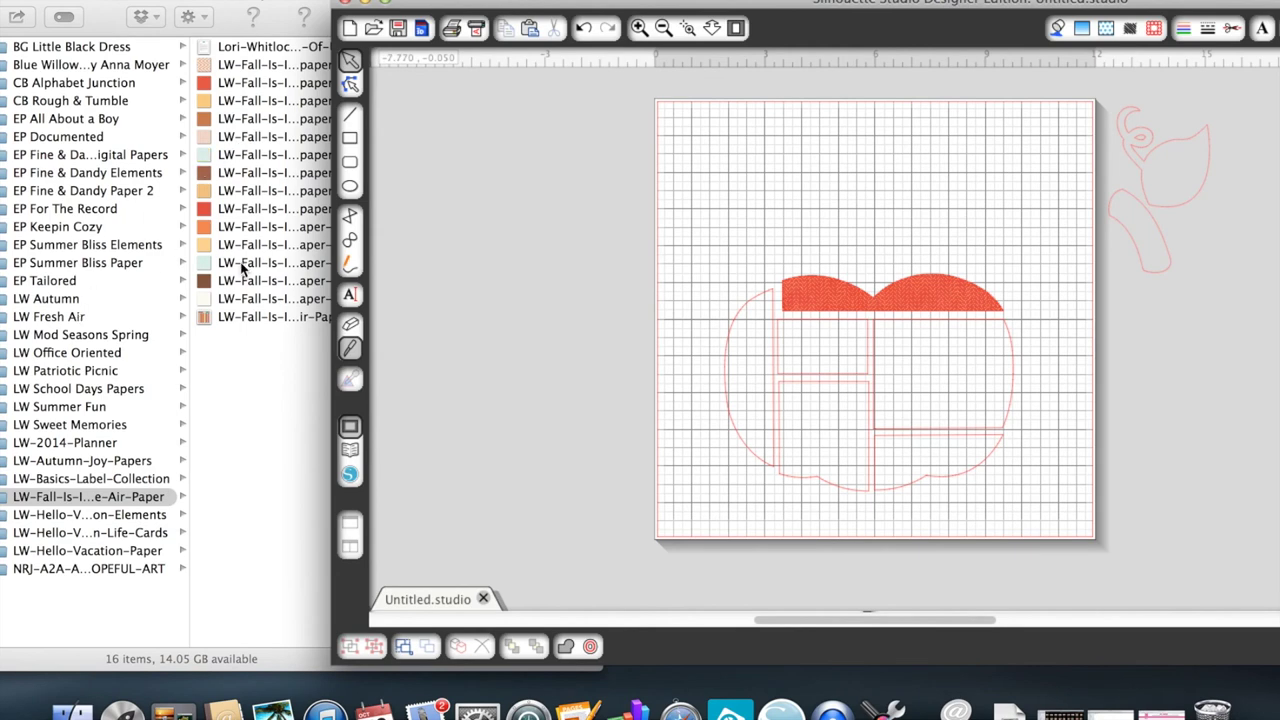
left_click_drag(230, 284, 518, 268)
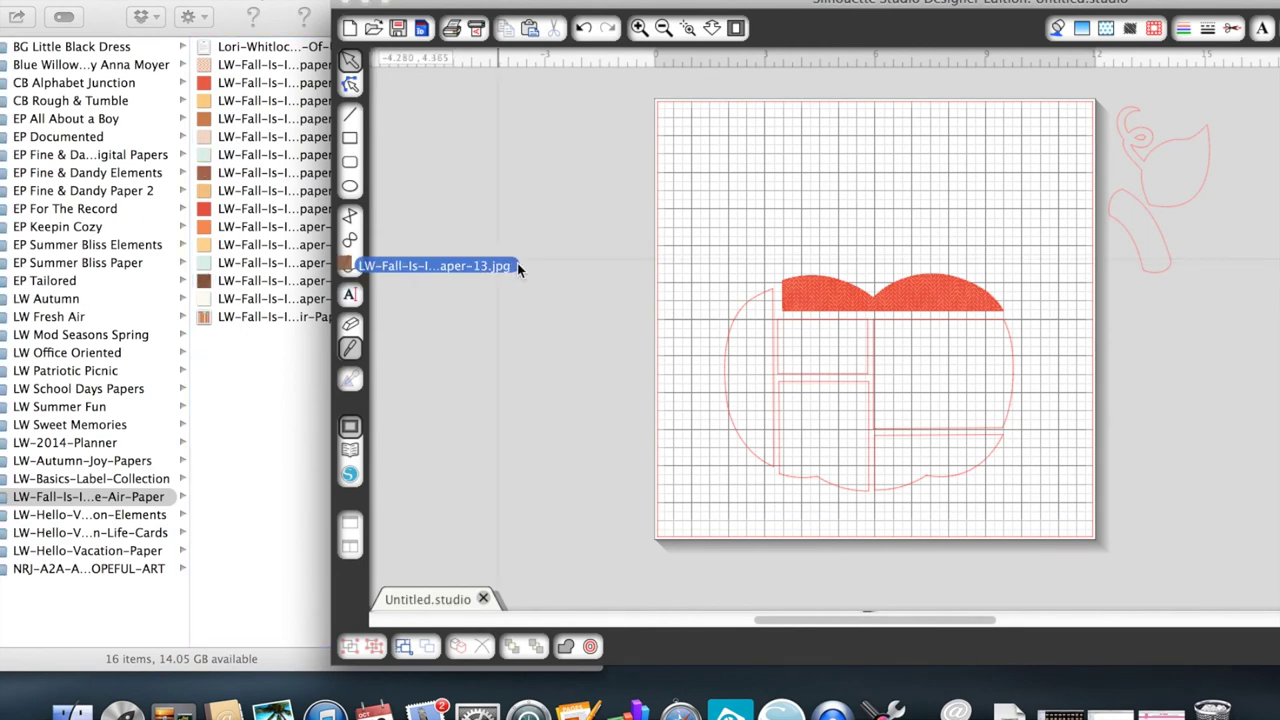
left_click_drag(1127, 224, 858, 242)
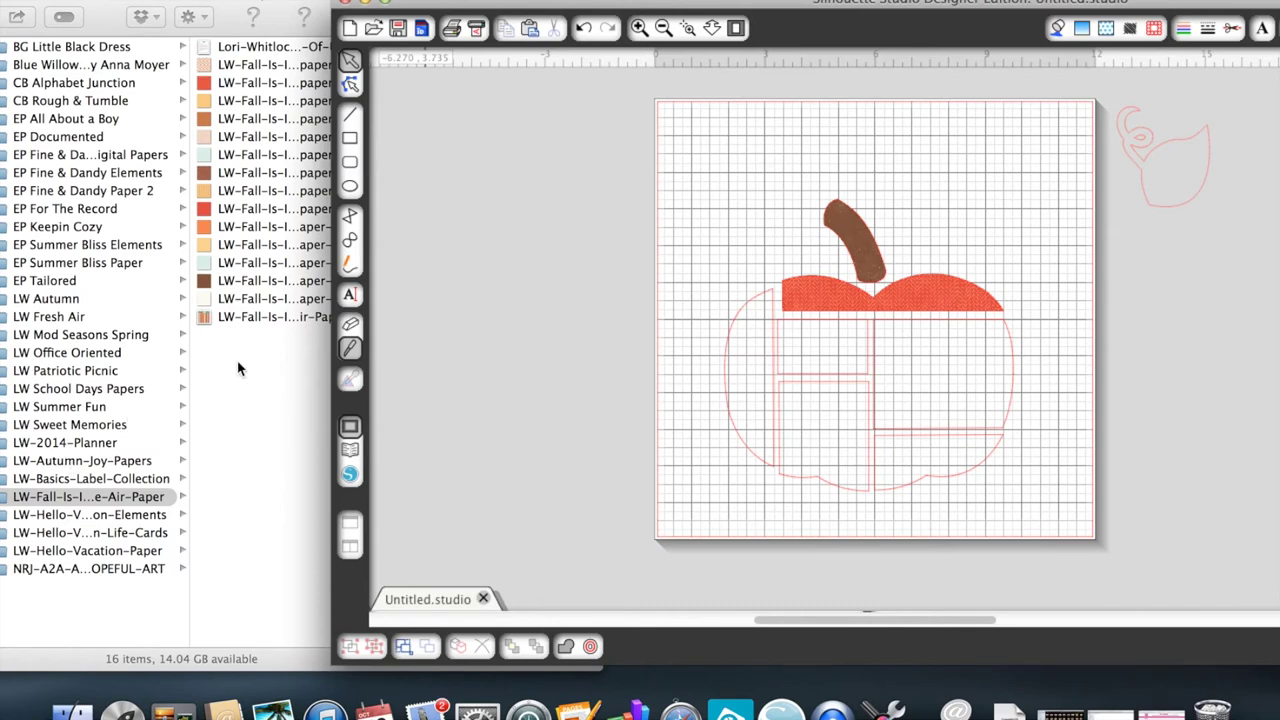
left_click(66, 466)
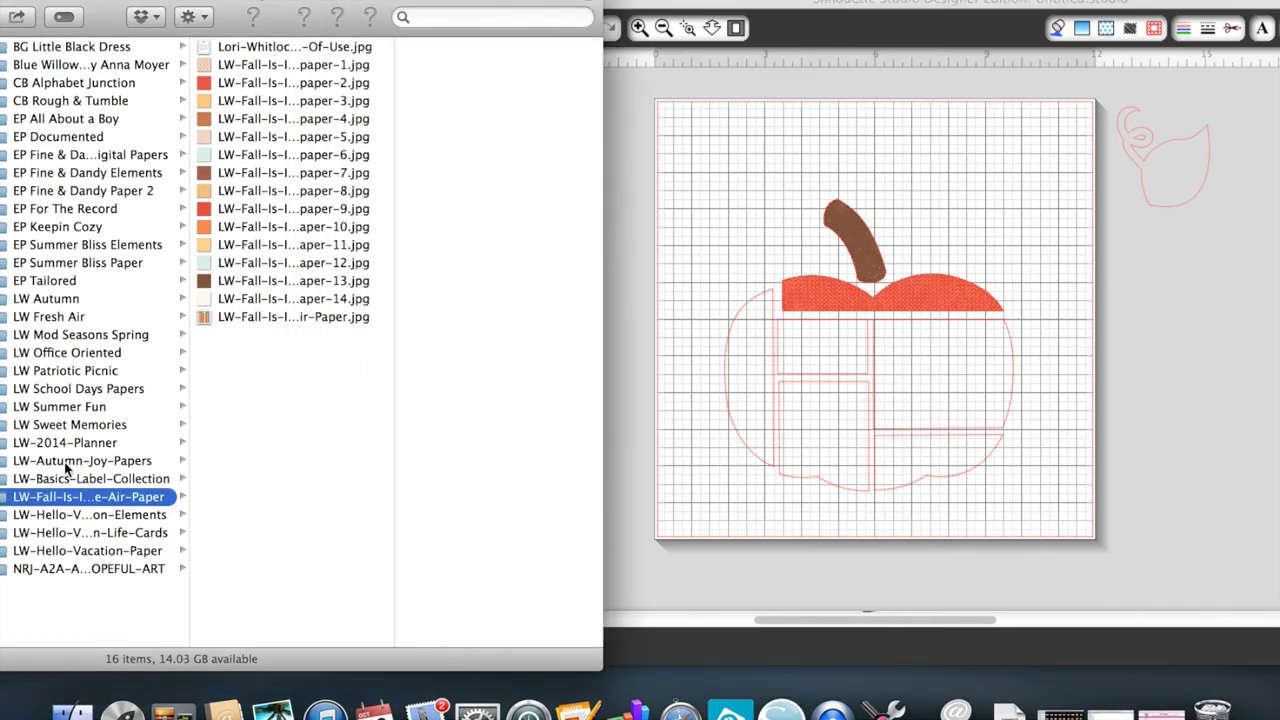
left_click(66, 462)
- Fill the leaf with green LW-Autumn-Joy-19 and the lower-right section with striped LW-Autumn-Joy-10
left_click(250, 390)
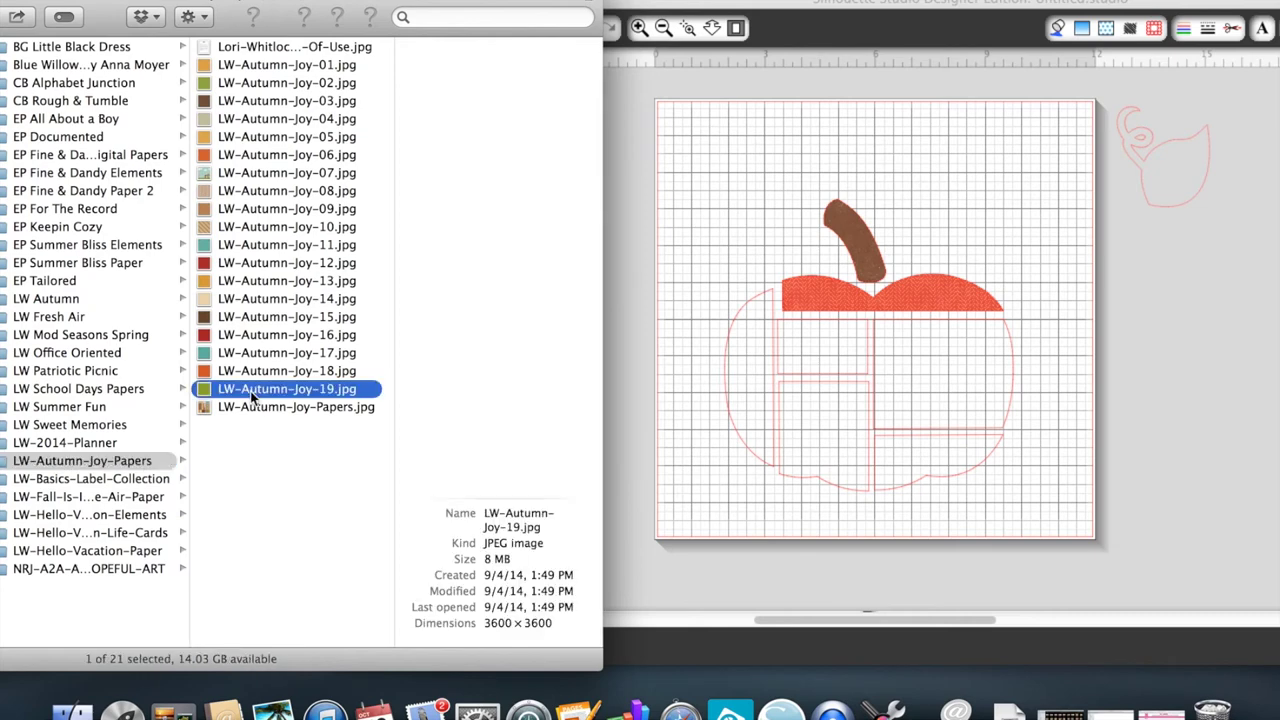
left_click_drag(250, 391, 914, 257)
left_click(1171, 175)
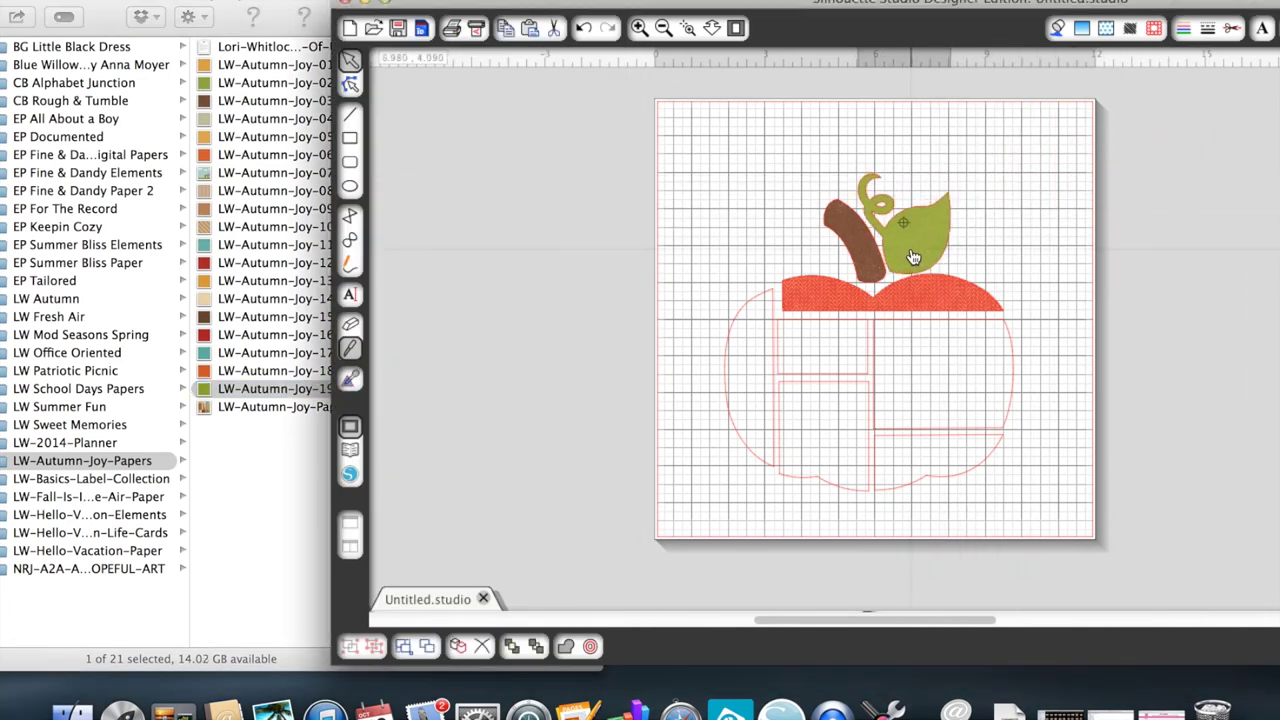
left_click(492, 271)
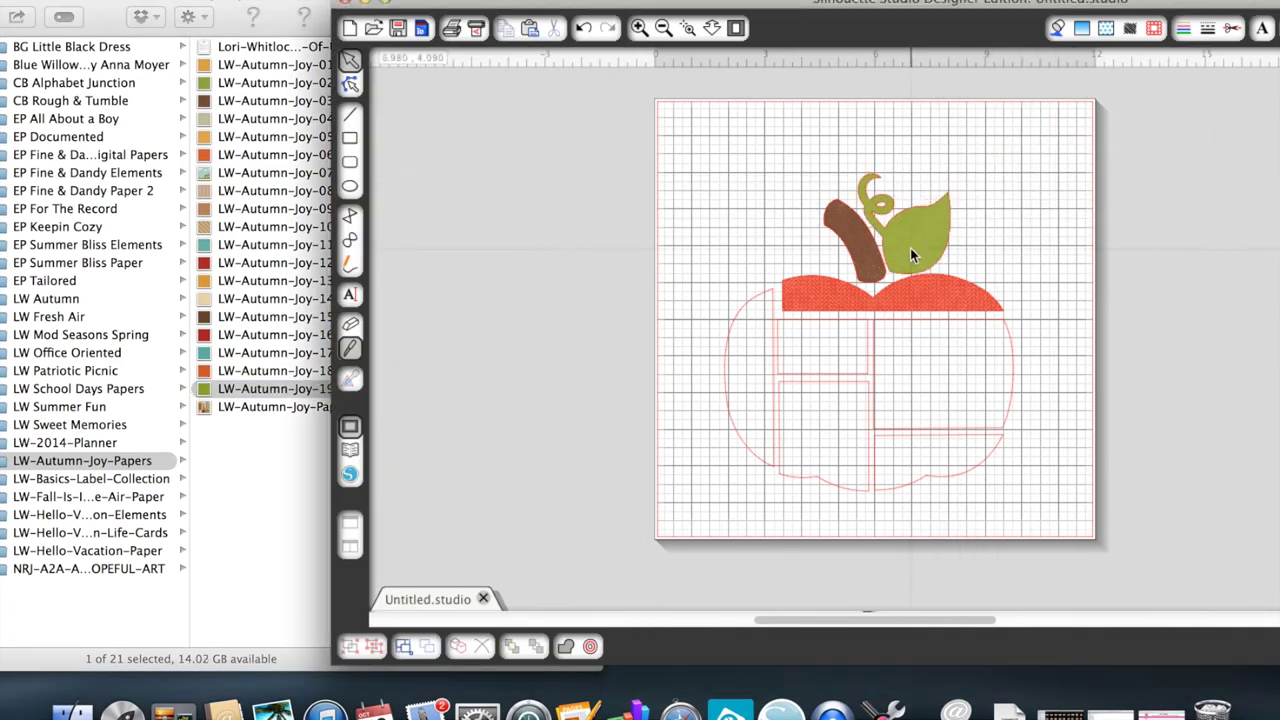
key("super+Tab")
left_click(230, 229)
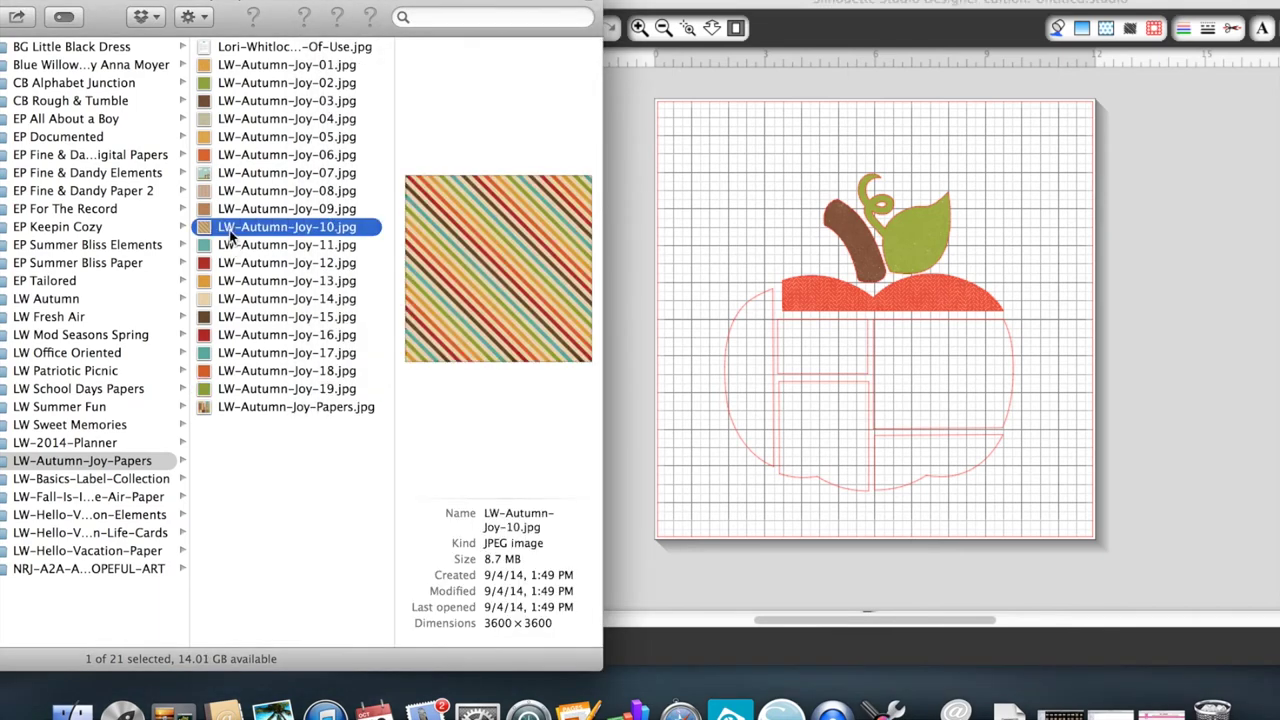
left_click_drag(228, 232, 904, 460)
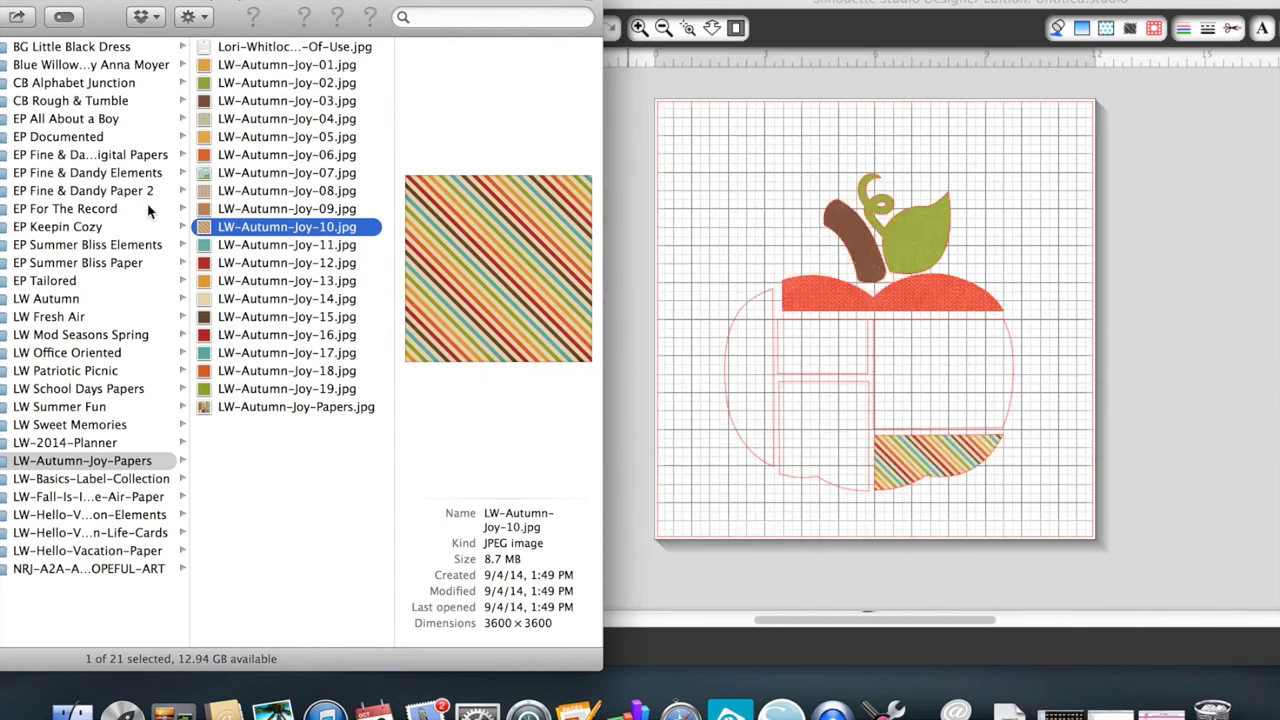
- Preview papers 04, 14, 13 and 12, then fill the left section with teal LW-Autumn-Joy-11
left_click(231, 120)
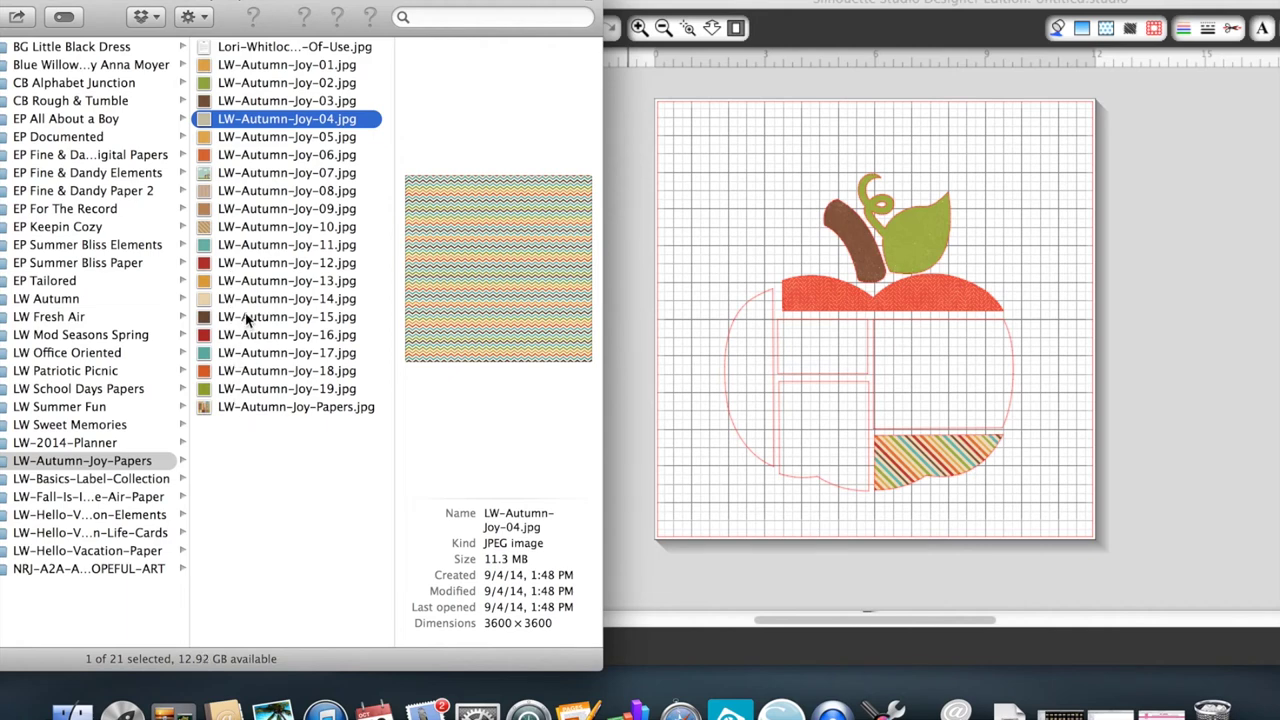
left_click(247, 300)
left_click(240, 281)
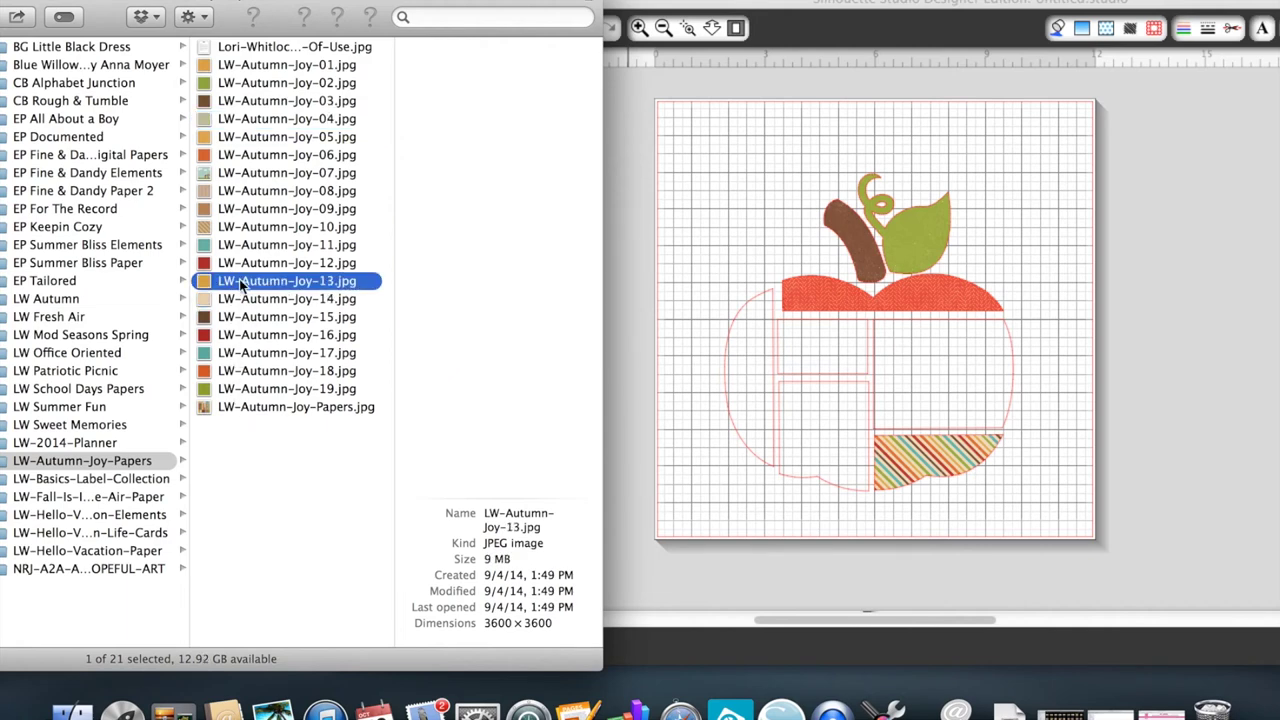
left_click(240, 263)
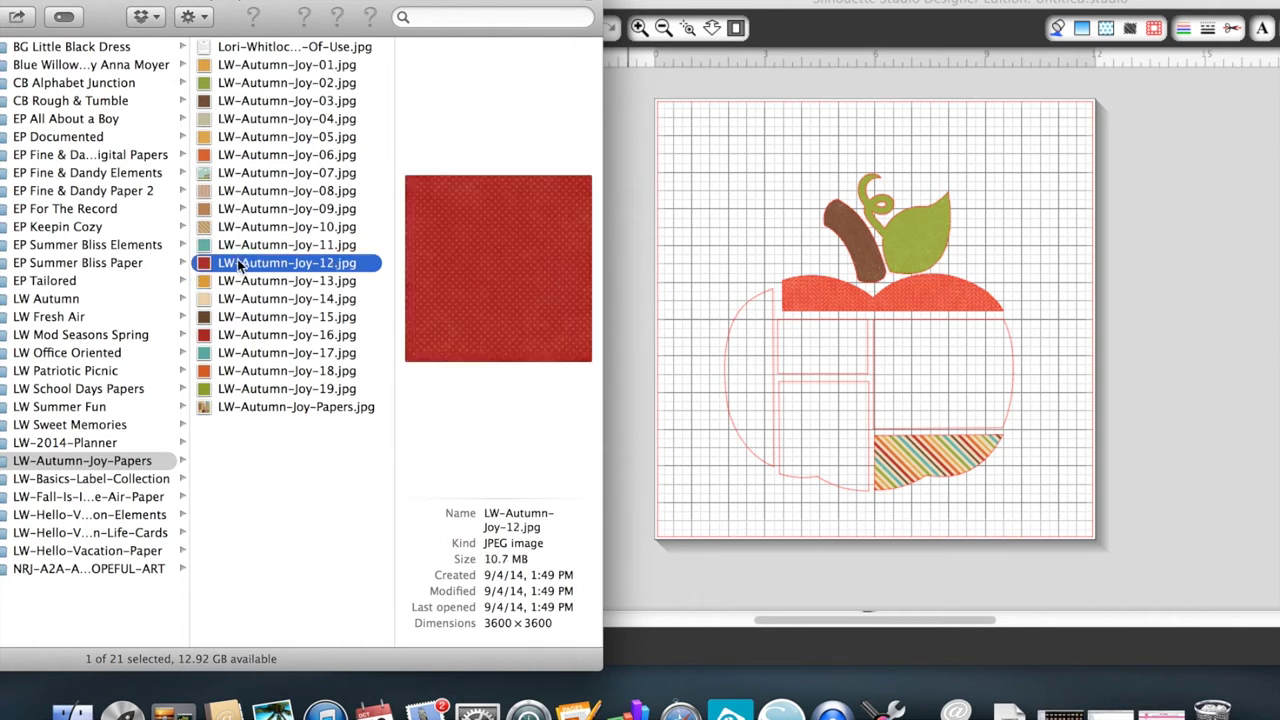
left_click(233, 245)
left_click_drag(233, 255, 751, 358)
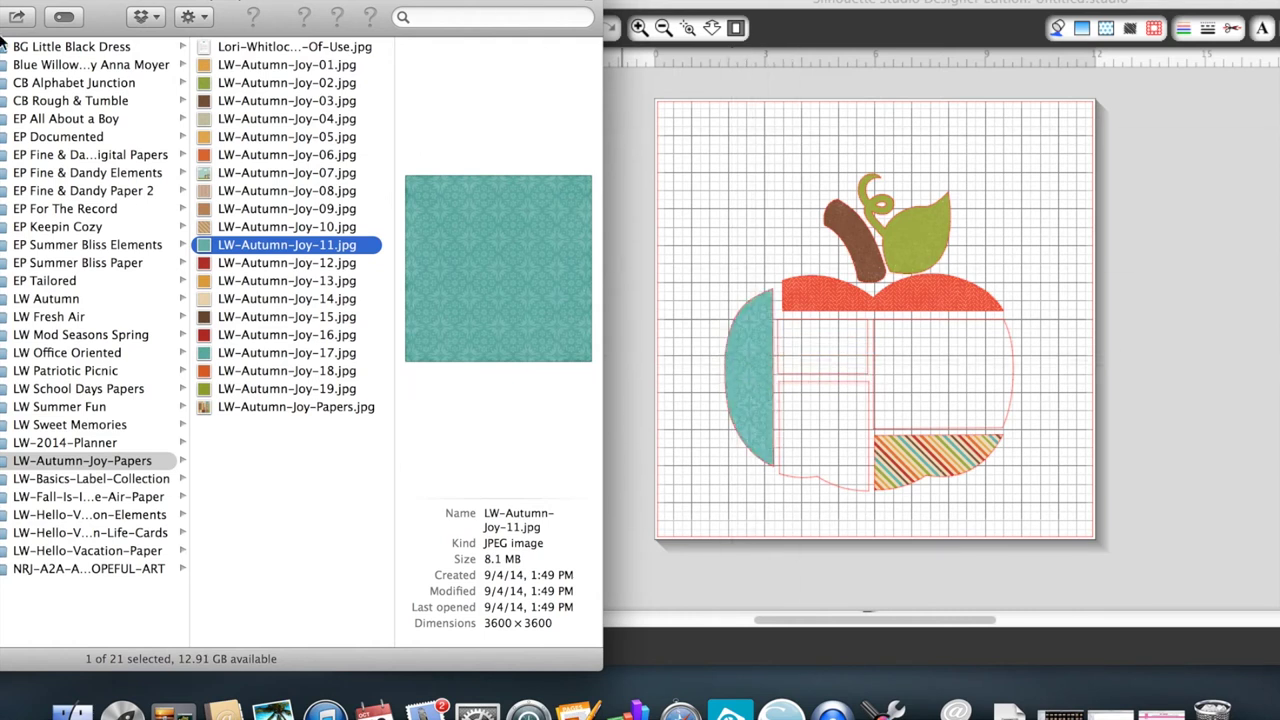
left_click_drag(30, 5, 0, 14)
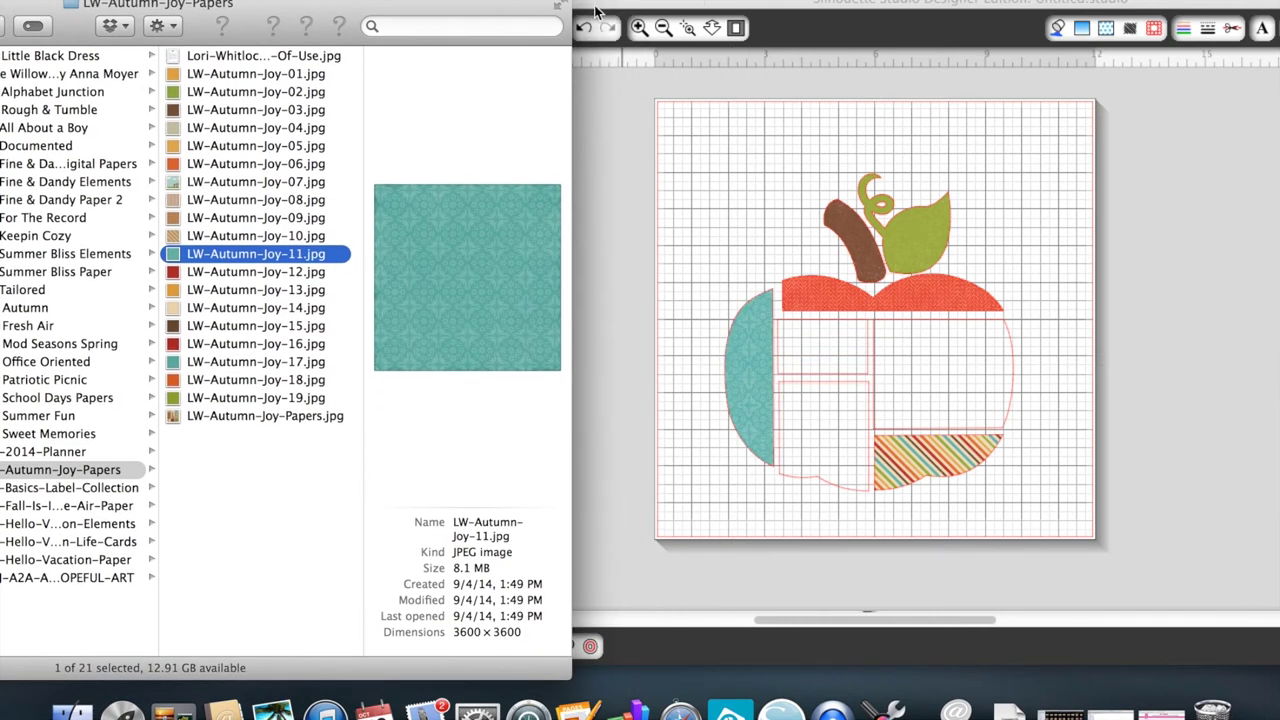
left_click_drag(537, 8, 32, 135)
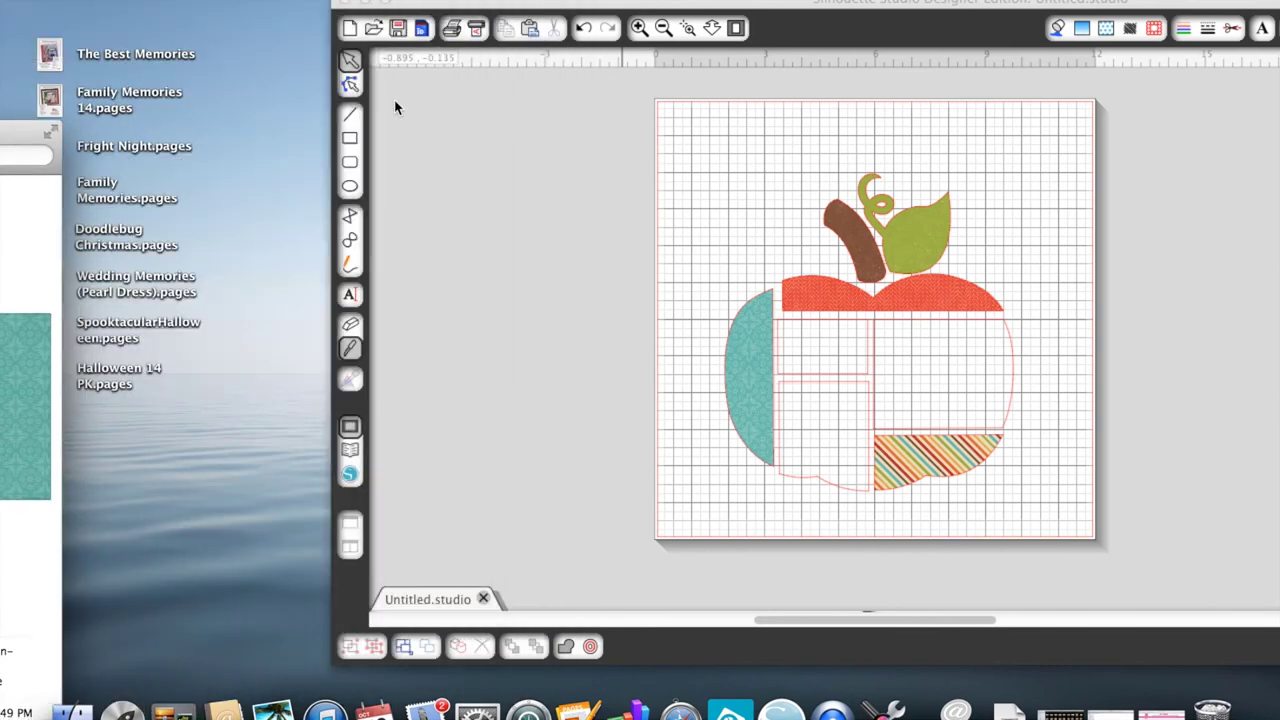
- Fill the pumpkin's lower-left, upper-left and right sections with photos Scan0001, Scan0004 and Scan0005
left_click_drag(545, 5, 198, 86)
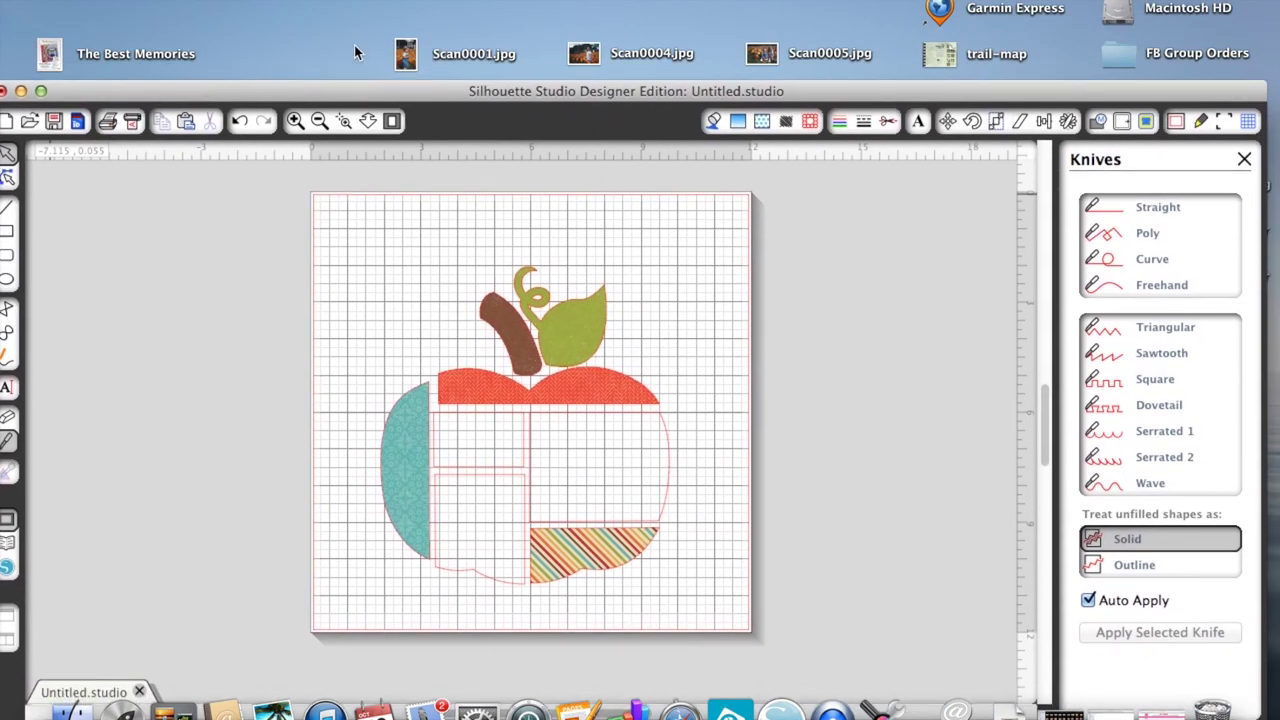
left_click(407, 58)
left_click_drag(407, 58, 418, 322)
left_click_drag(437, 350, 485, 525)
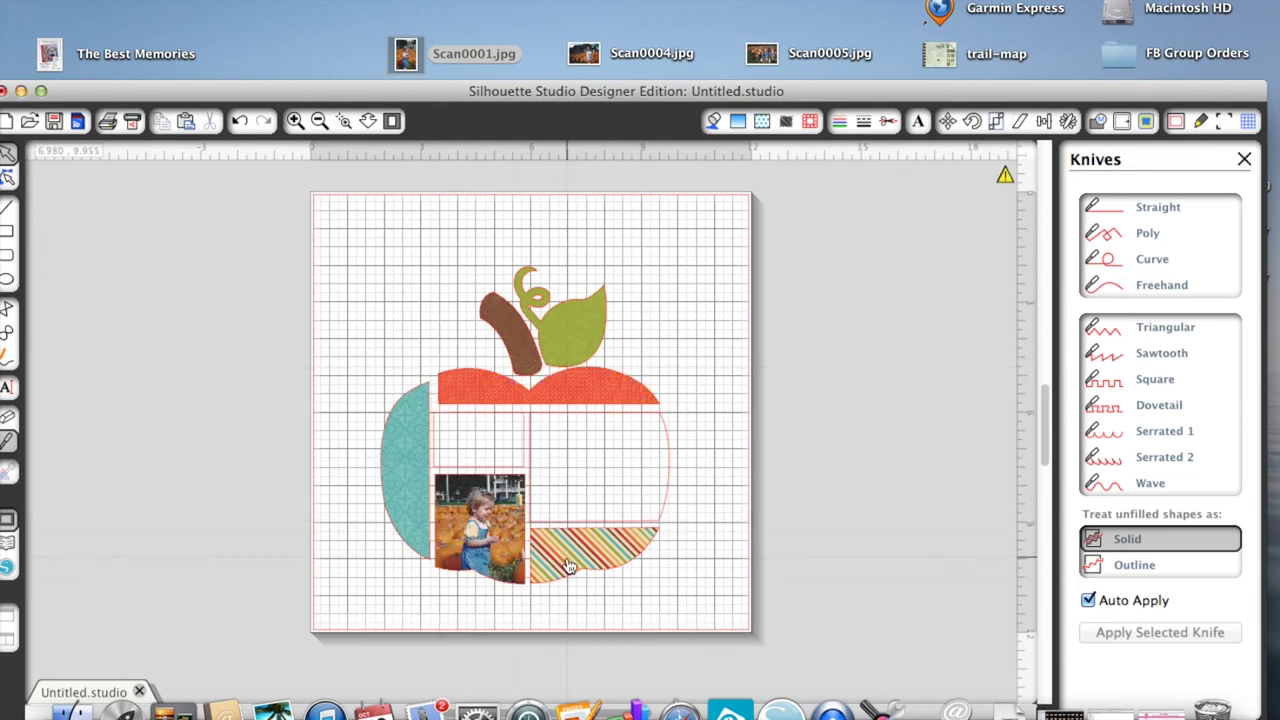
left_click_drag(598, 58, 489, 443)
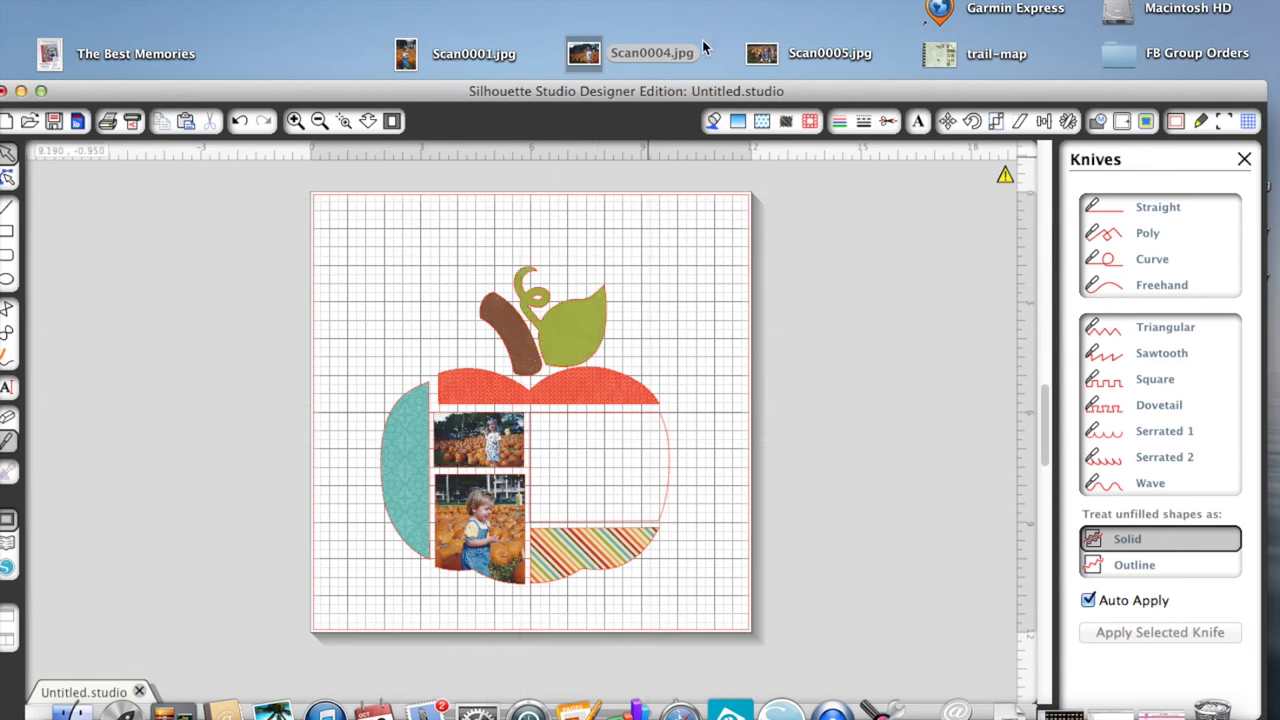
left_click_drag(760, 55, 594, 490)
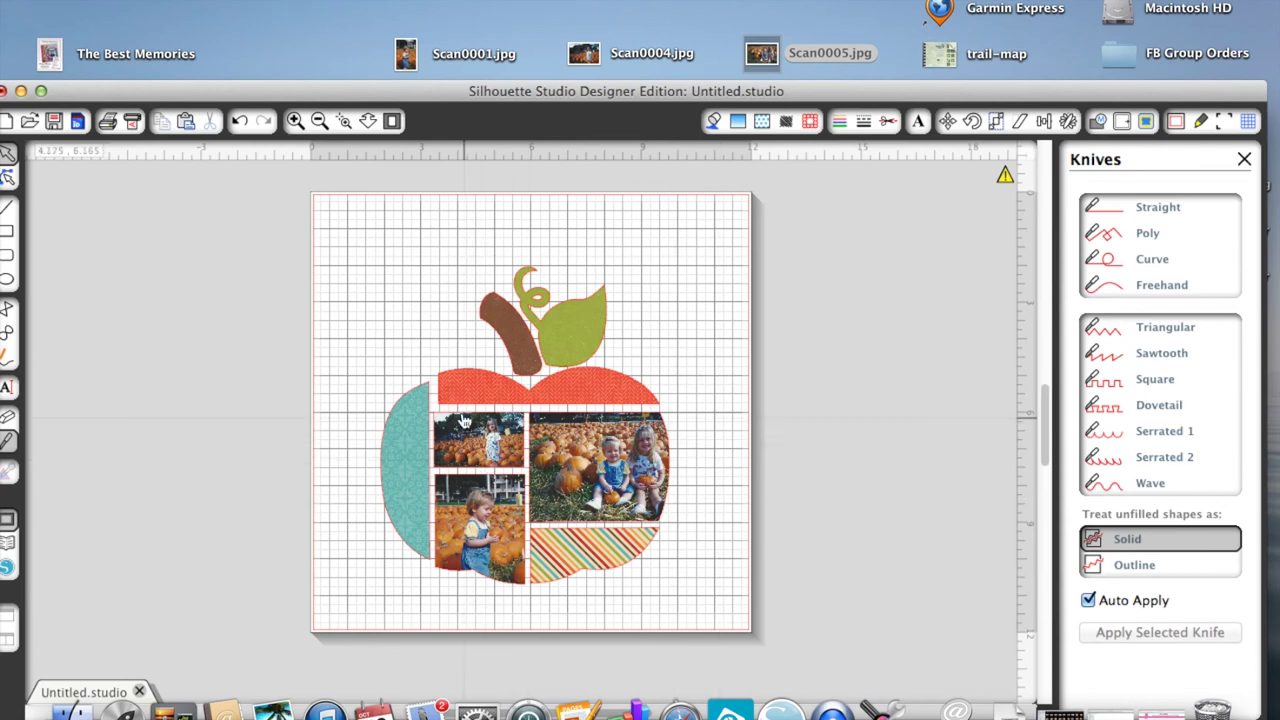
- Nudge the red pumpkin top slightly left and down, then marquee-select the whole pumpkin
left_click_drag(457, 404, 452, 410)
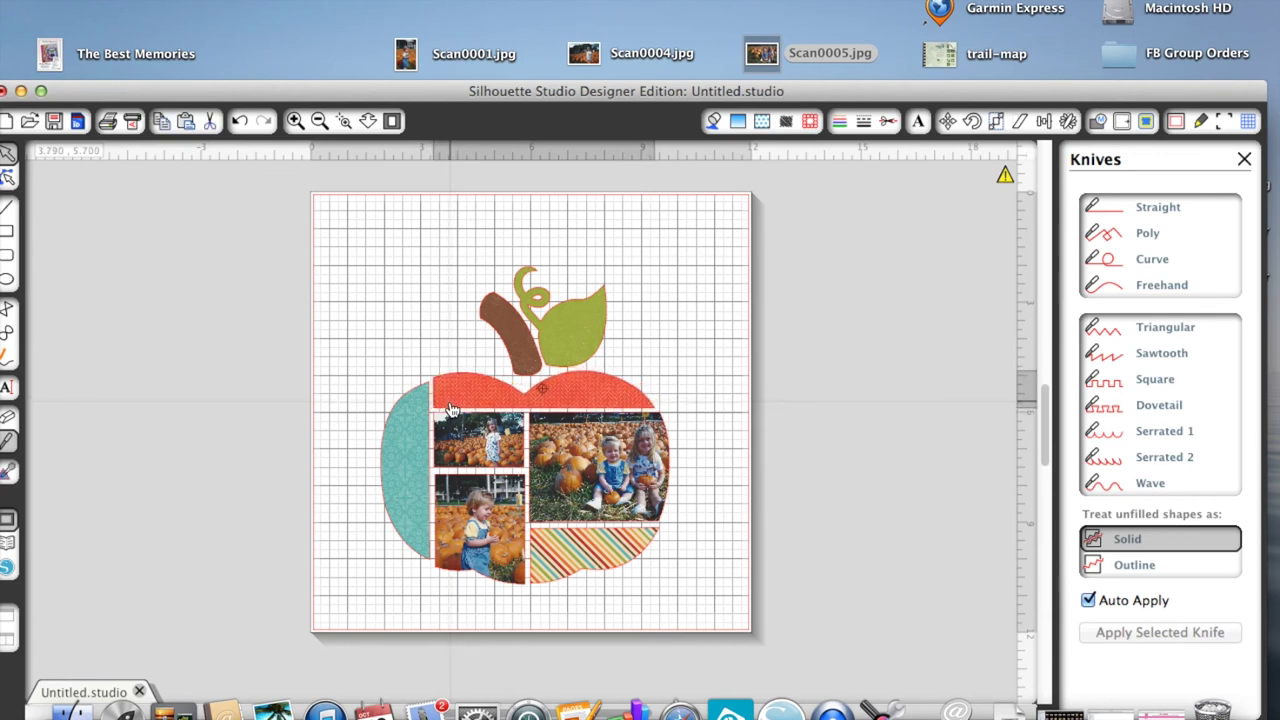
left_click(706, 463)
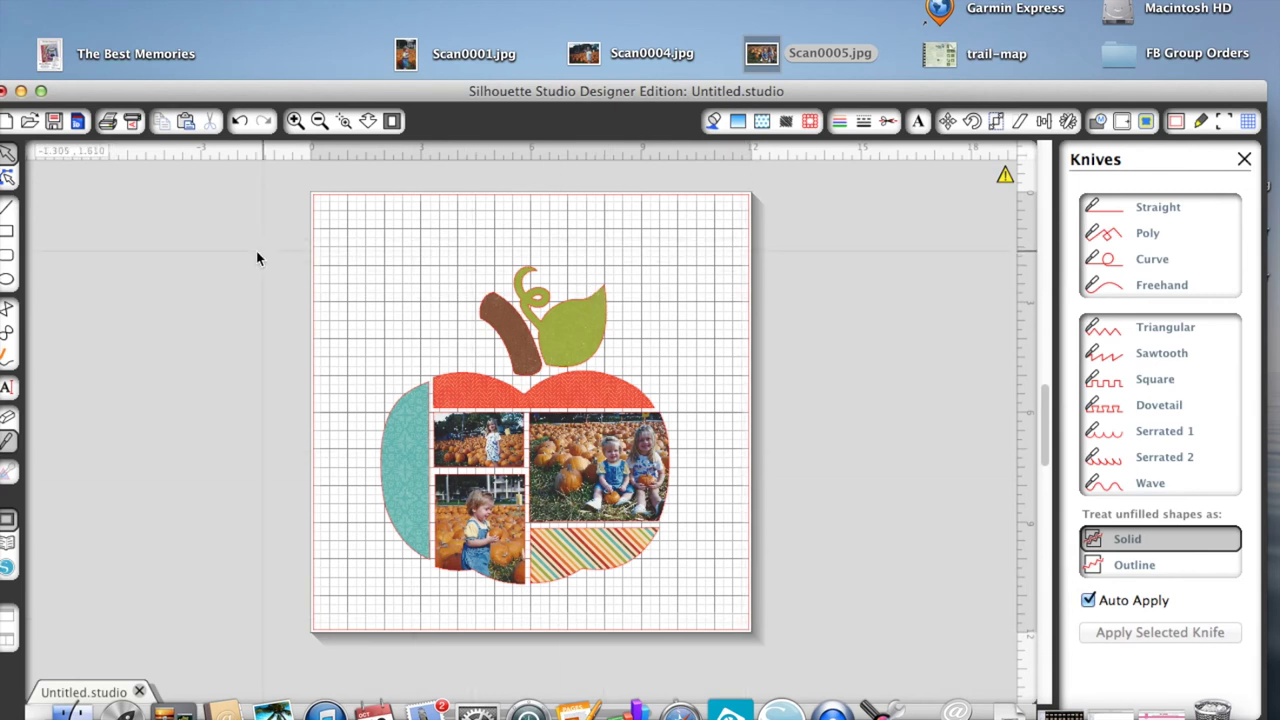
left_click_drag(295, 218, 765, 647)
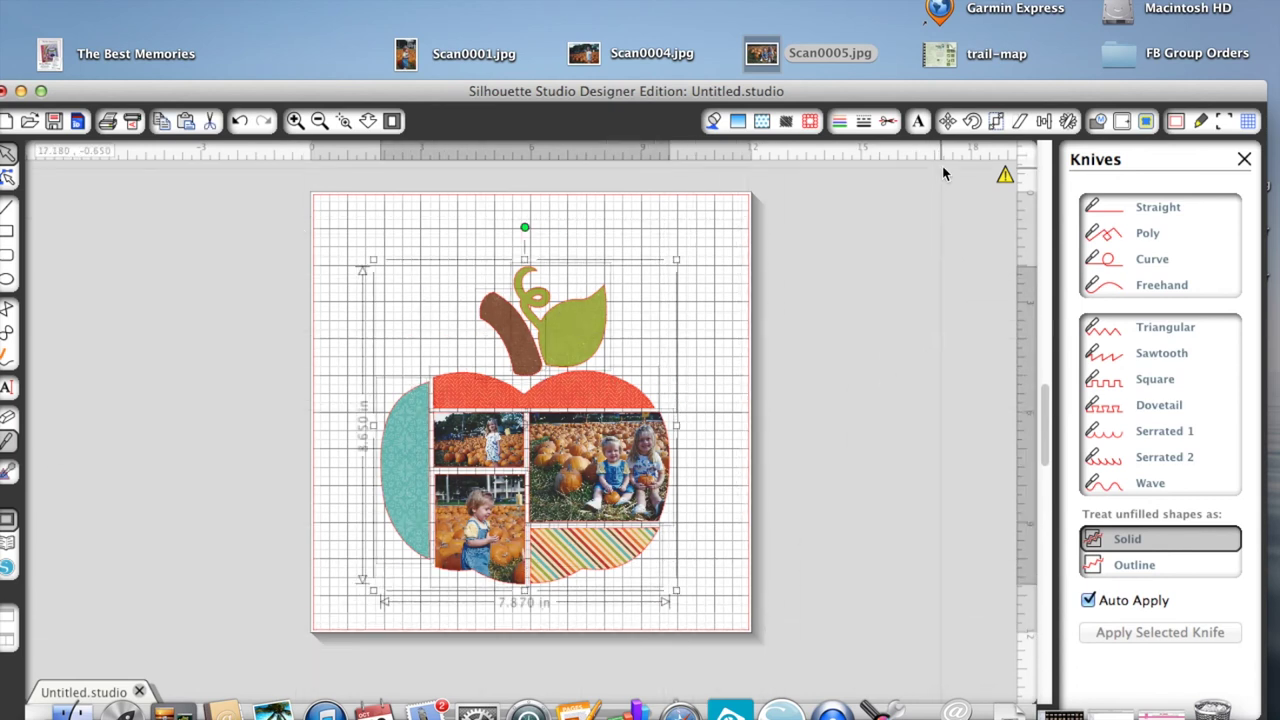
- Move the pumpkin design off the page to the right and set the page to Letter size
left_click_drag(627, 494, 907, 477)
left_click(1177, 122)
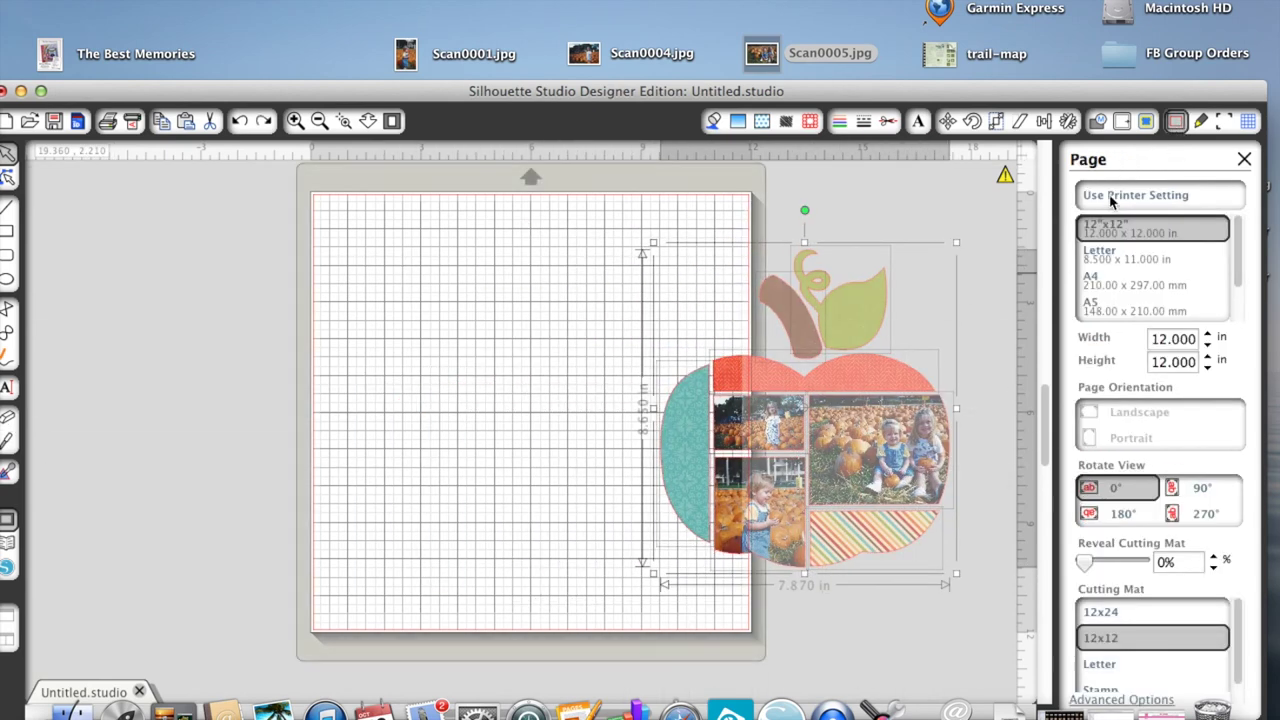
left_click(1106, 259)
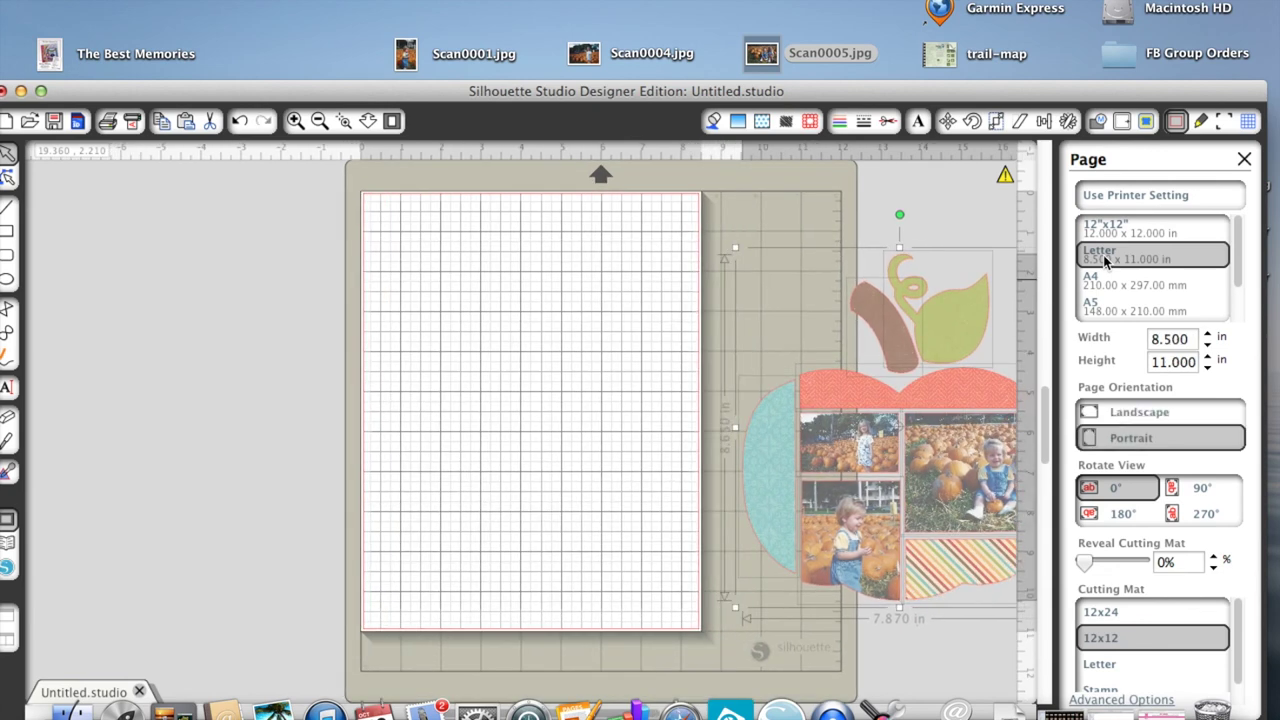
- Turn on registration marks for print and cut and move the brown stem onto the page
left_click(1222, 122)
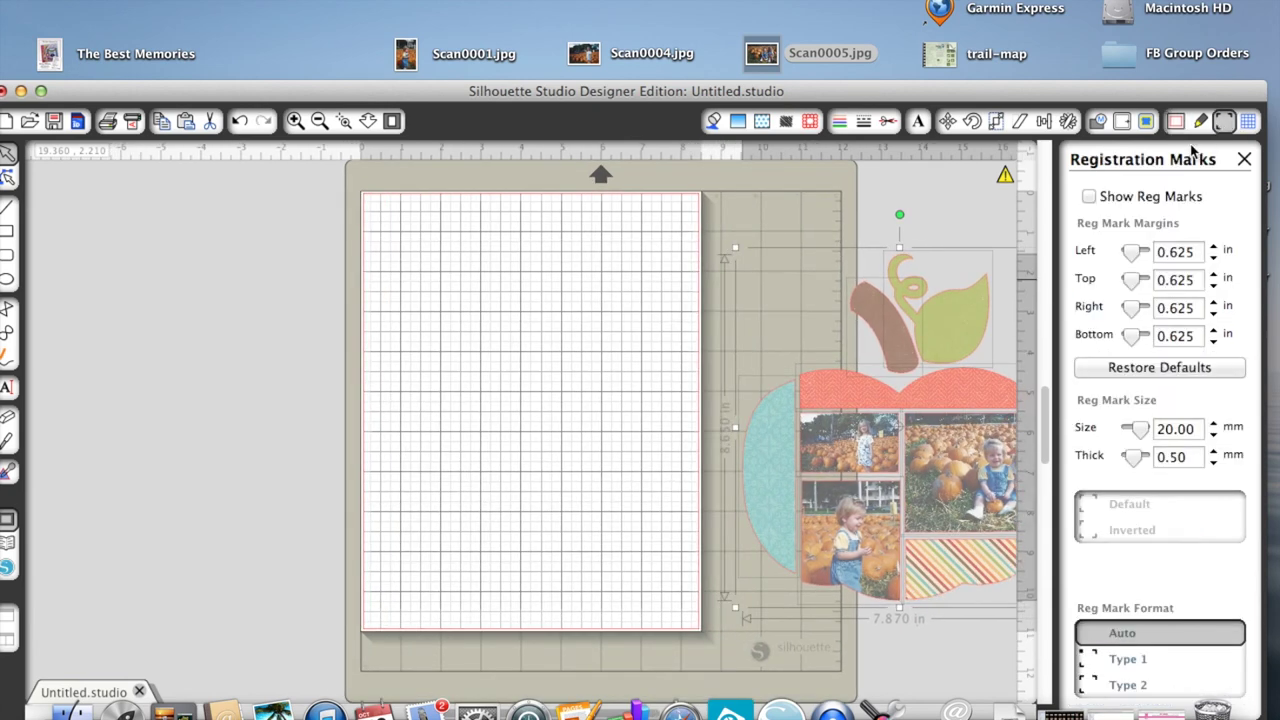
left_click(1089, 197)
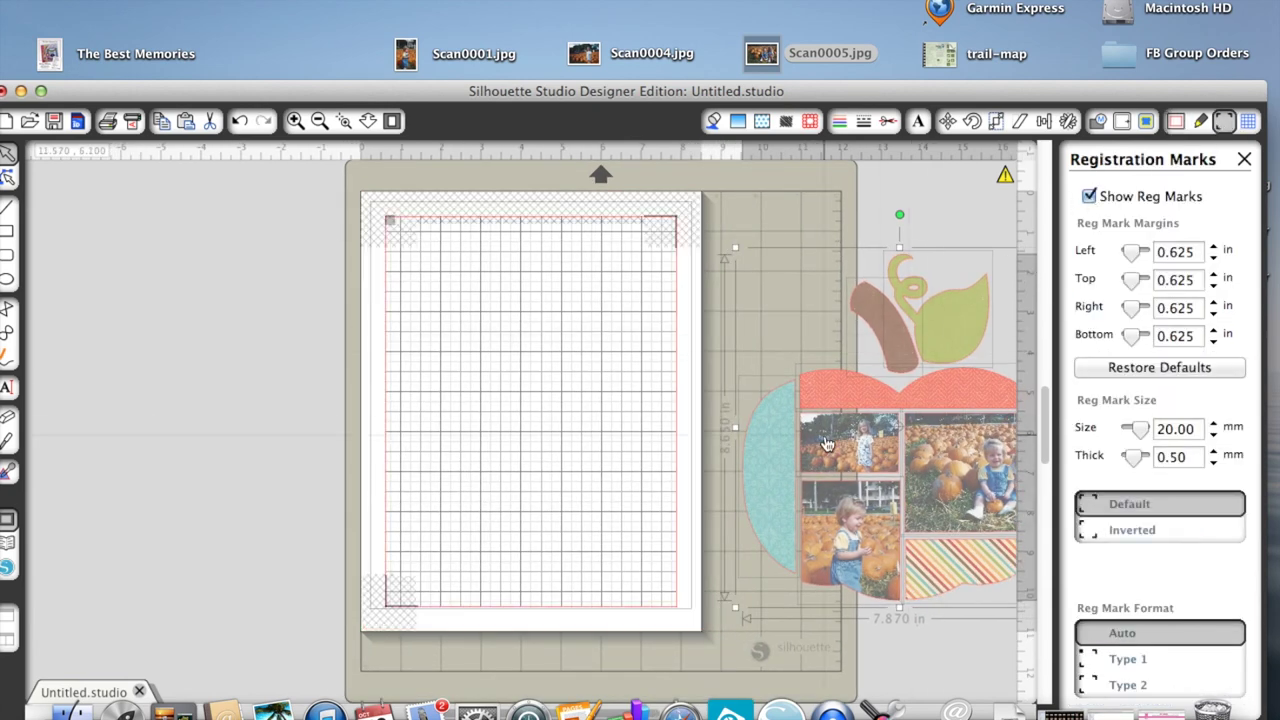
left_click(917, 224)
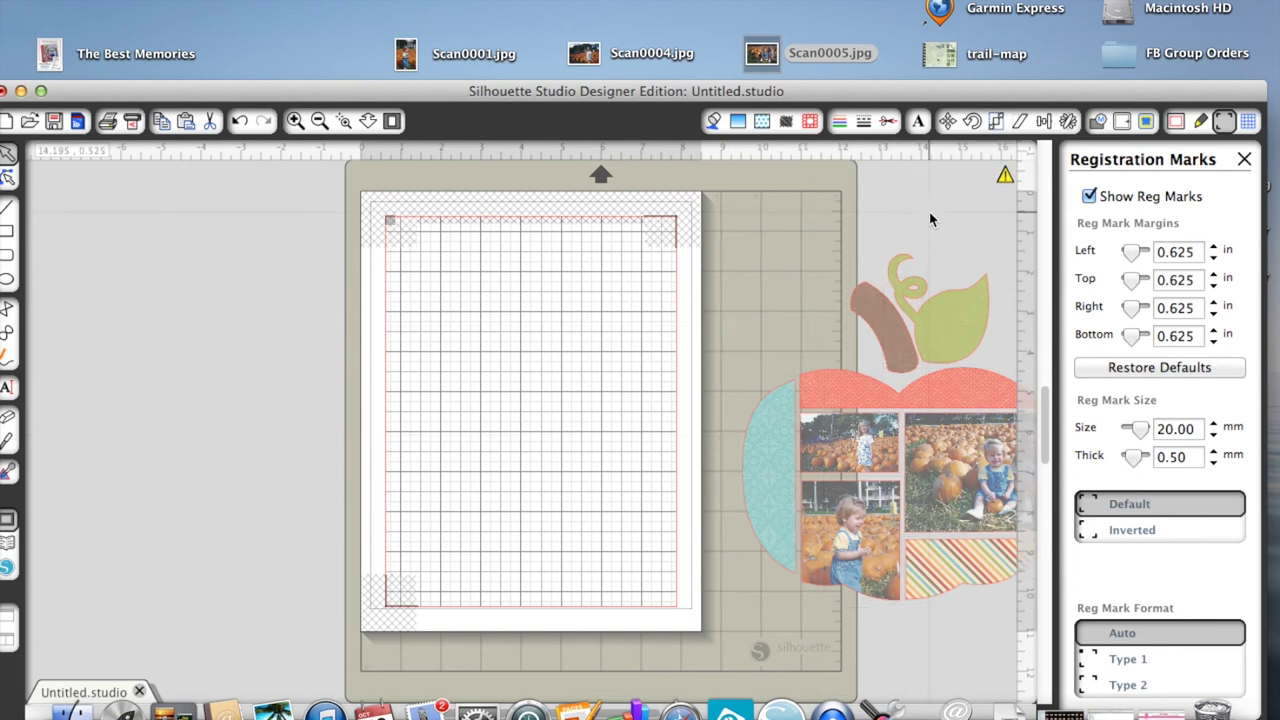
left_click_drag(893, 318, 505, 270)
- Lay out the leaf, teal piece, red top and three photos separately on the Letter page
left_click_drag(928, 320, 576, 296)
left_click_drag(797, 432, 445, 277)
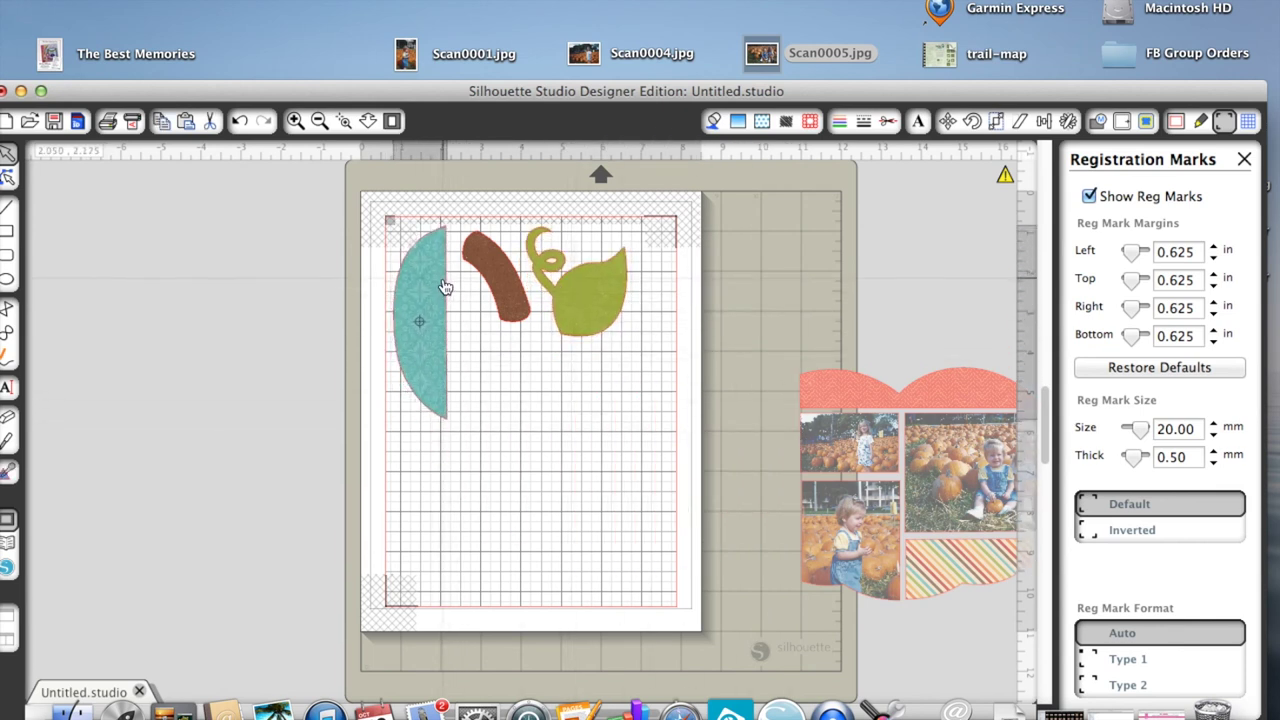
mouse_move(857, 393)
left_mouse_down()
mouse_move(566, 514)
mouse_move(451, 577)
mouse_move(465, 586)
left_mouse_up()
left_click_drag(814, 451, 478, 365)
left_click_drag(841, 531, 431, 474)
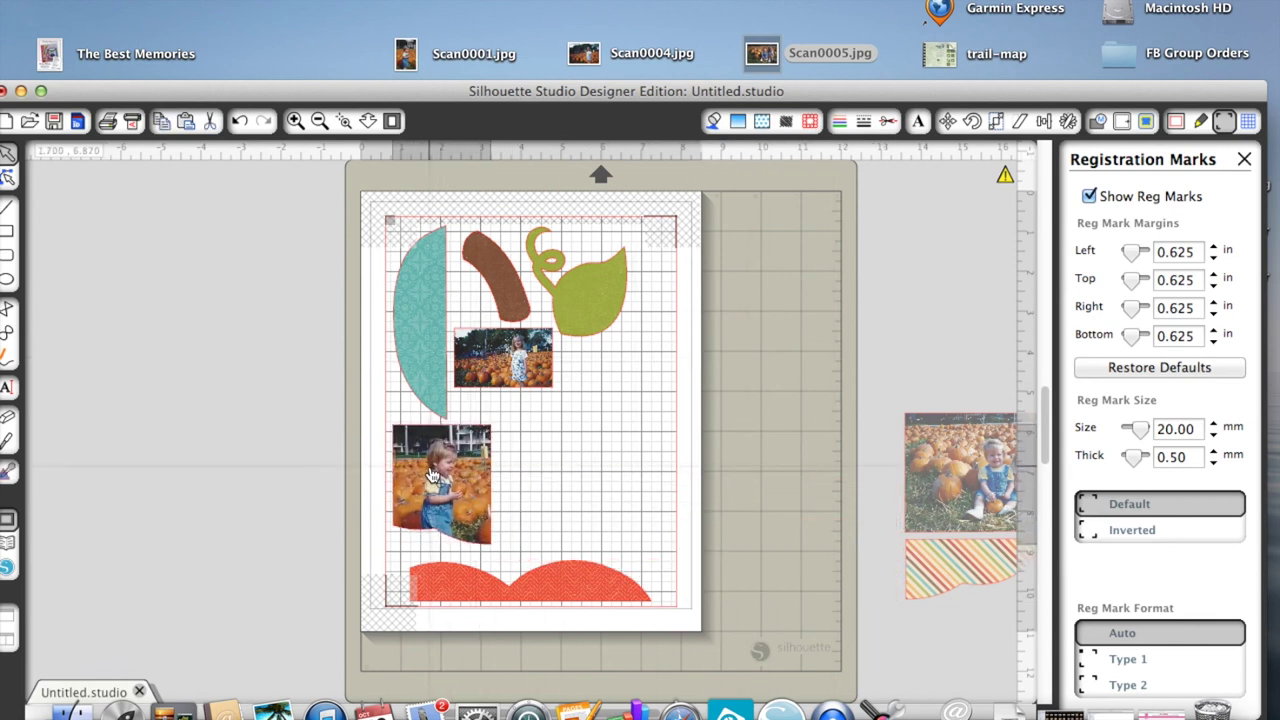
left_click_drag(933, 449, 535, 466)
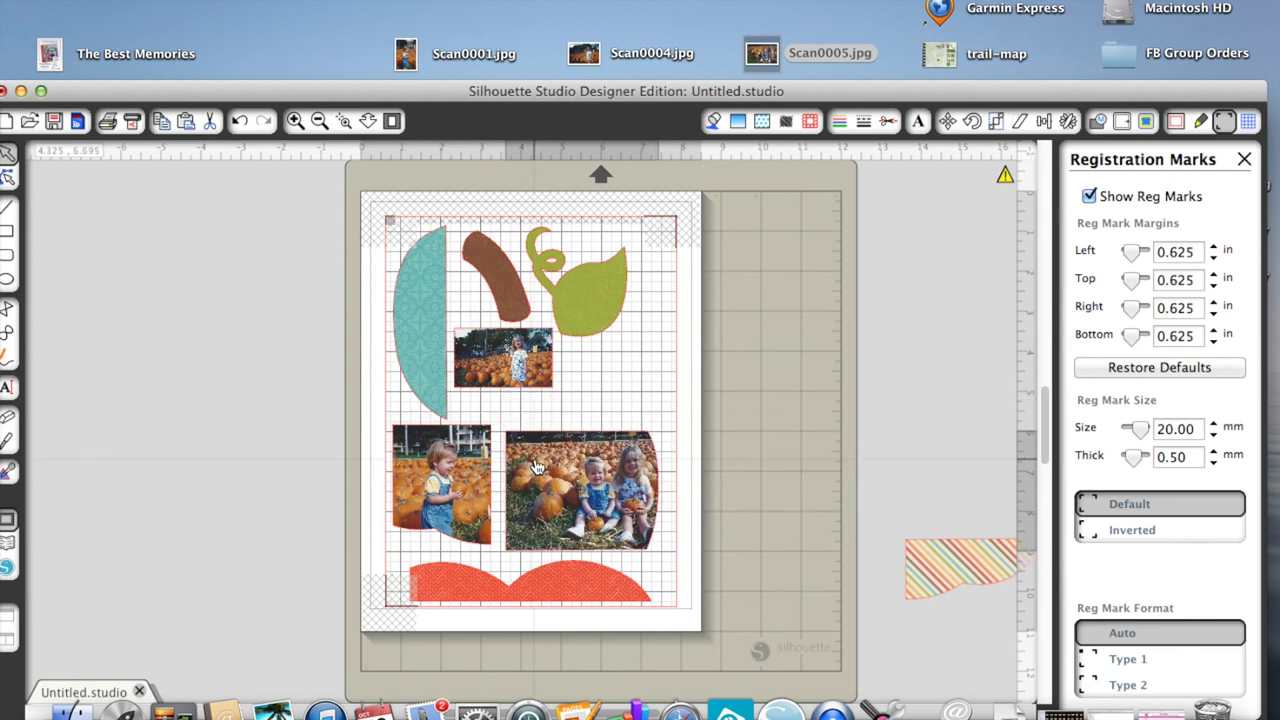
- Move the striped piece onto the page and rotate it about 45 degrees
left_click_drag(993, 563, 620, 404)
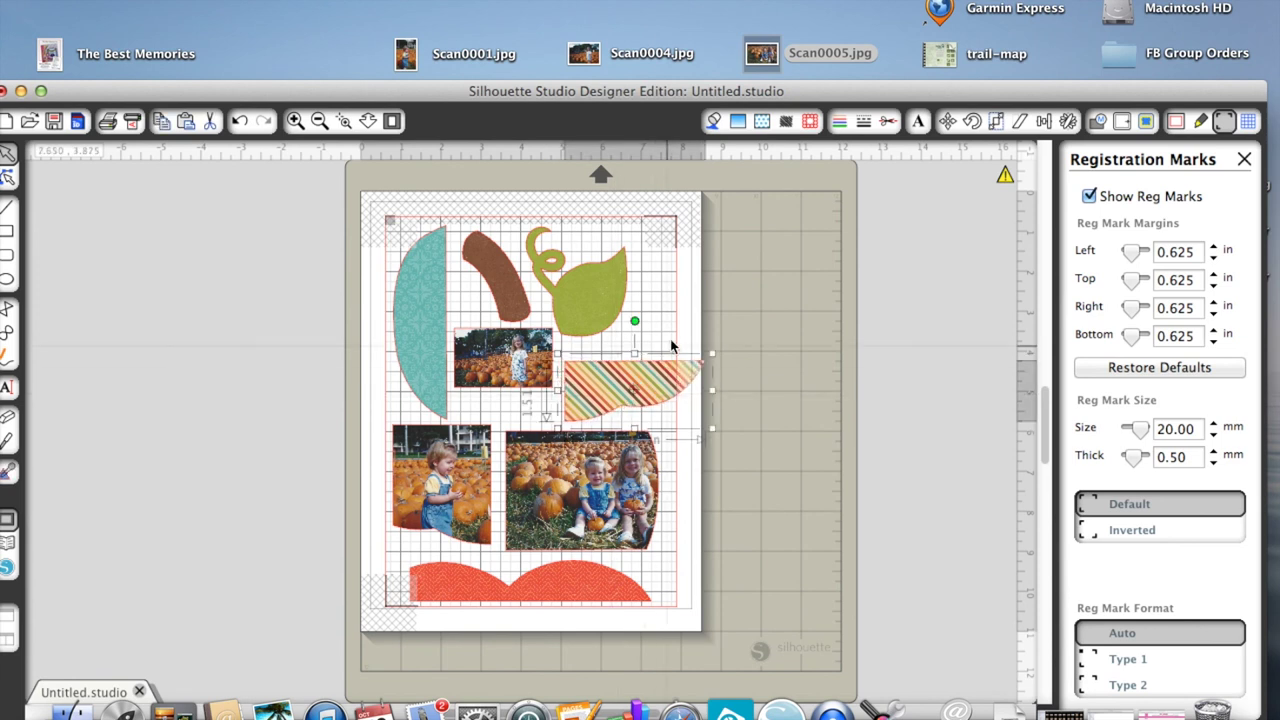
left_click_drag(634, 321, 615, 380)
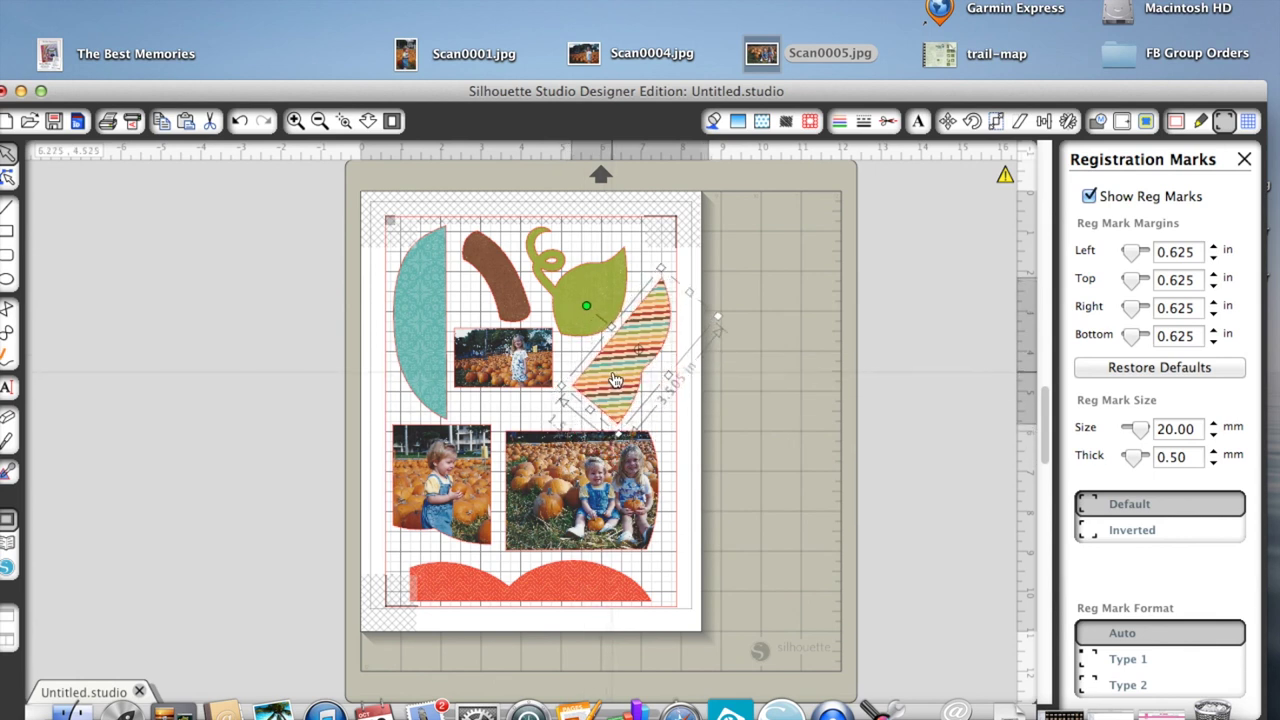
left_click(857, 451)
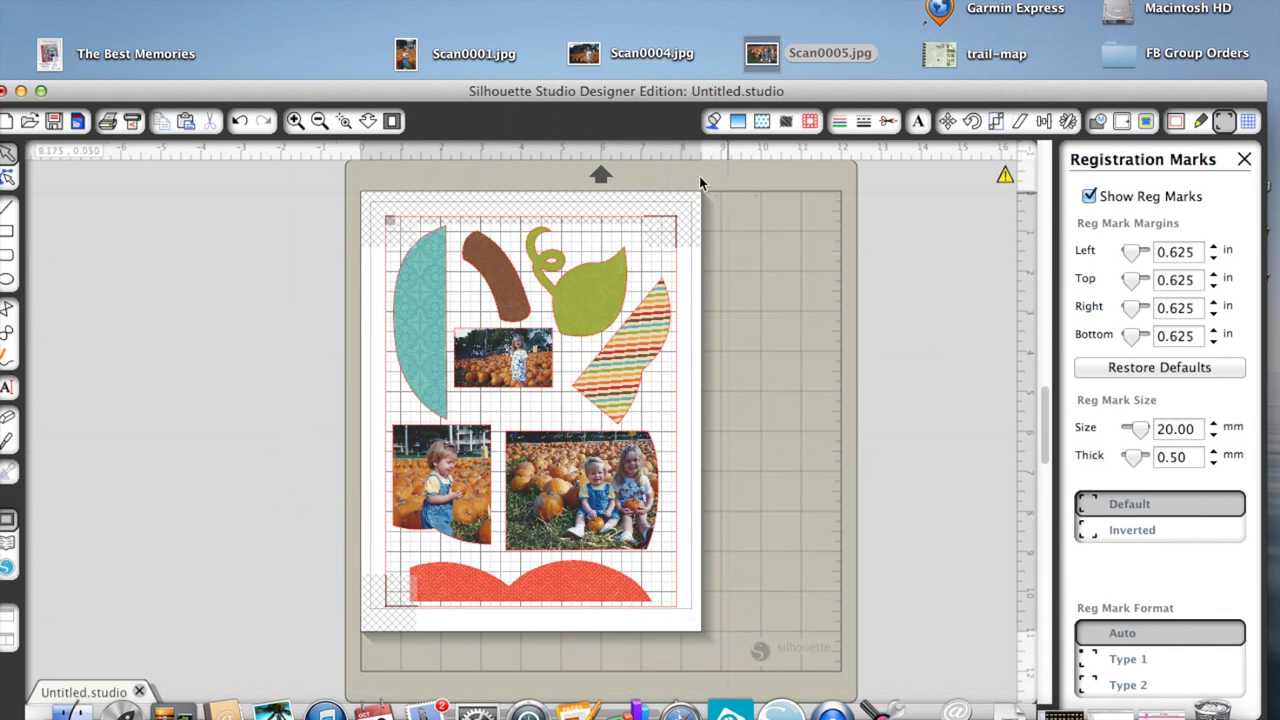